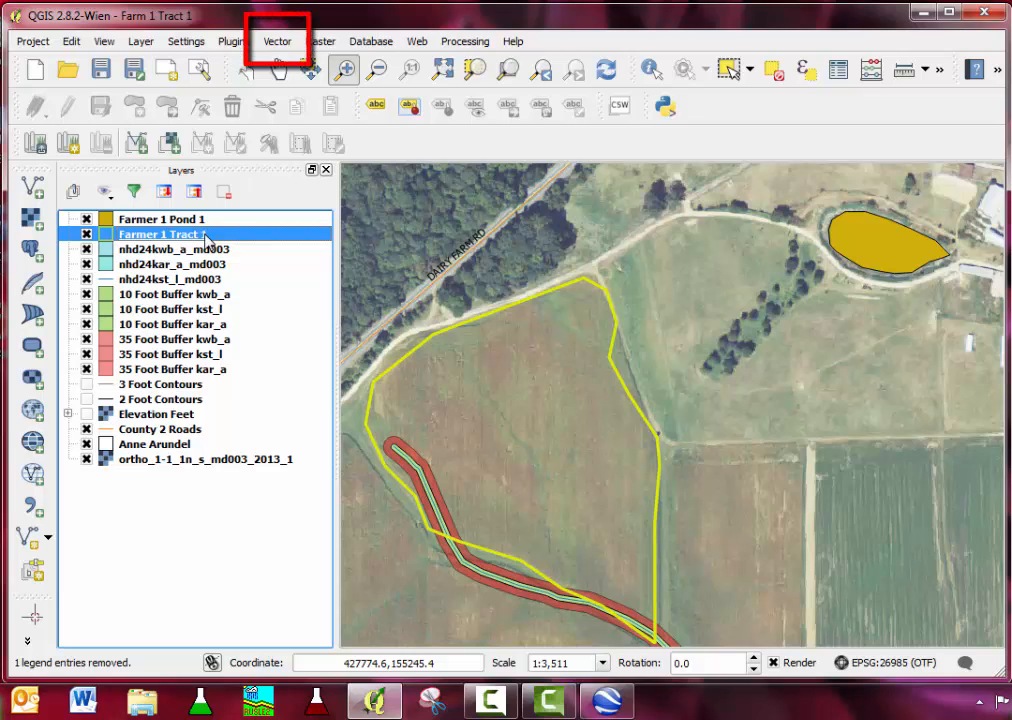
- Set up a Buffer operation on the Farmer 1 Pond 1 layer with a buffer distance of 10.5
left_click(282, 43)
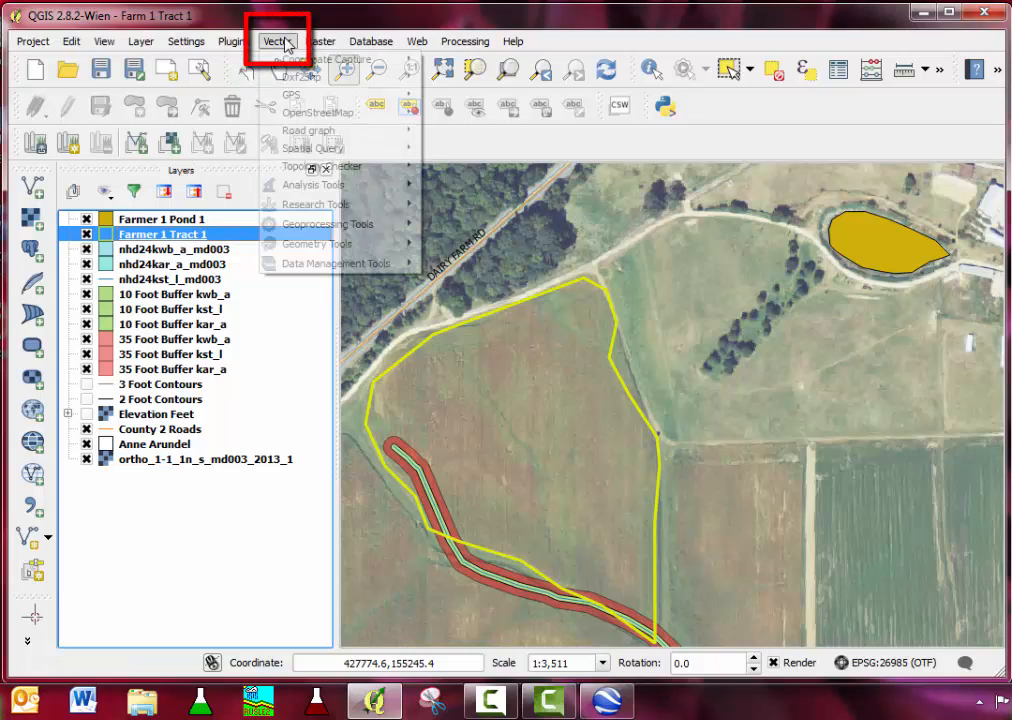
mouse_move(354, 231)
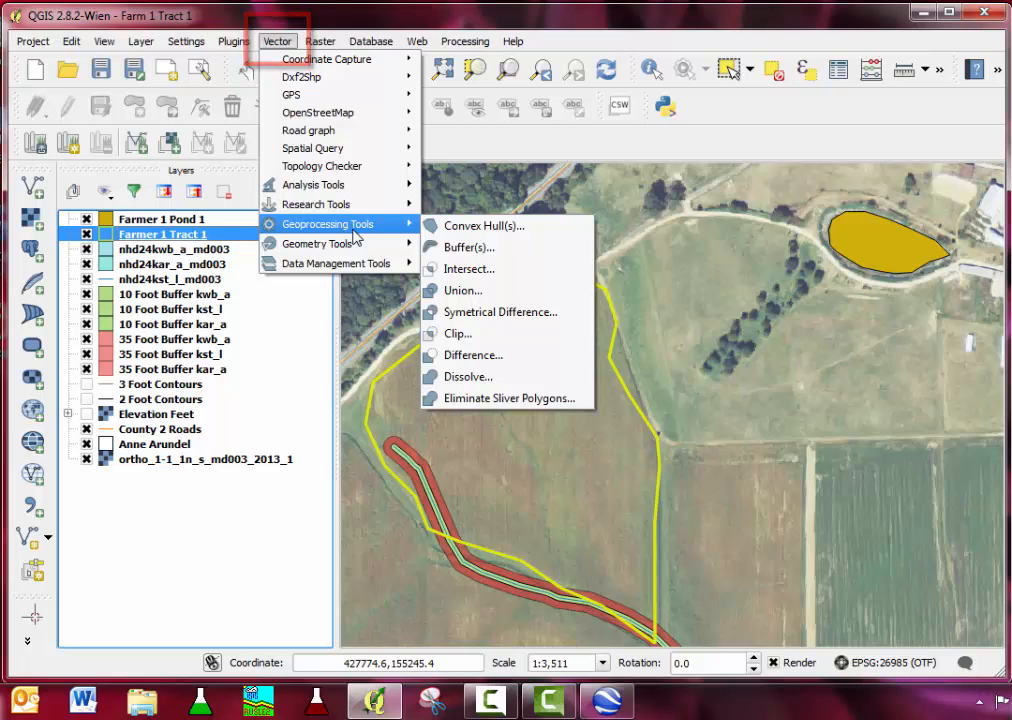
left_click(475, 253)
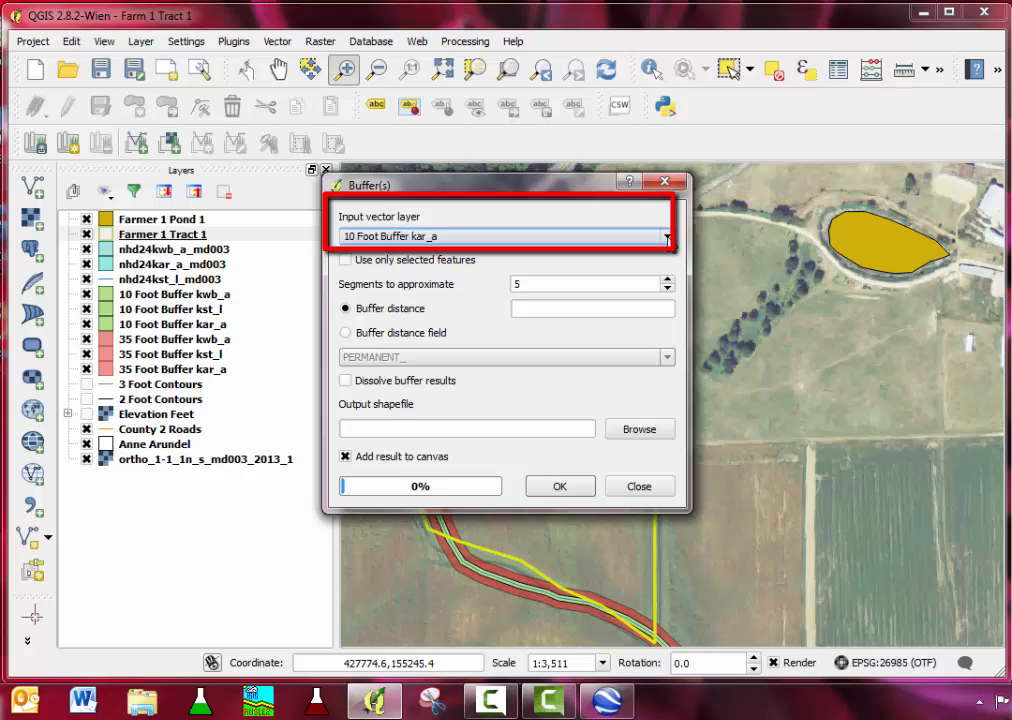
left_click(667, 238)
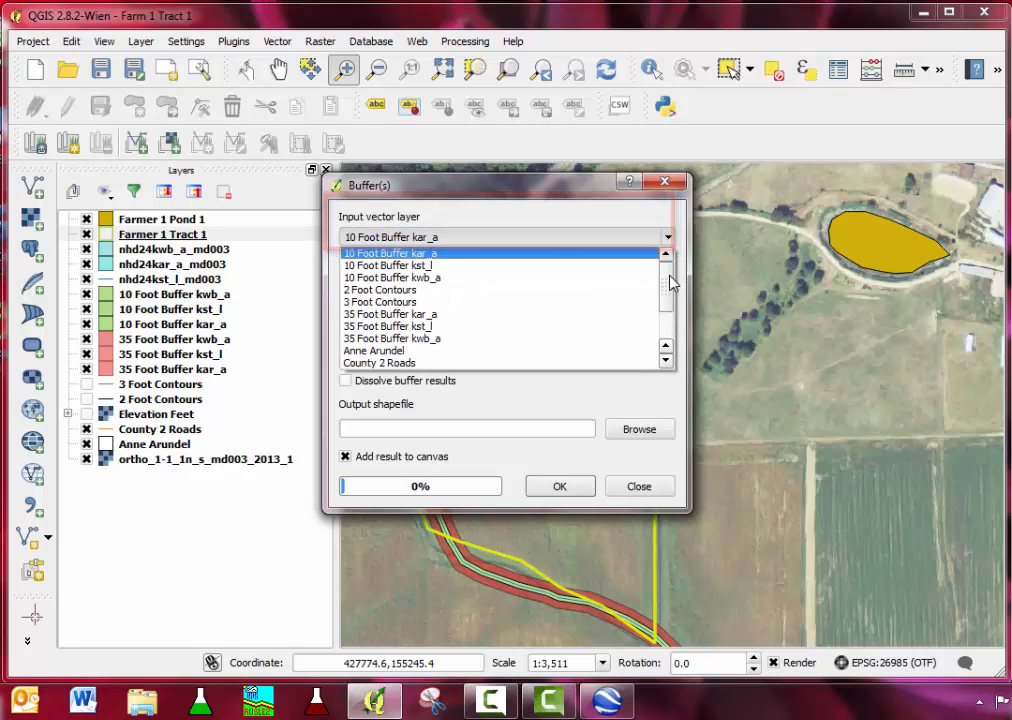
left_click_drag(670, 284, 673, 316)
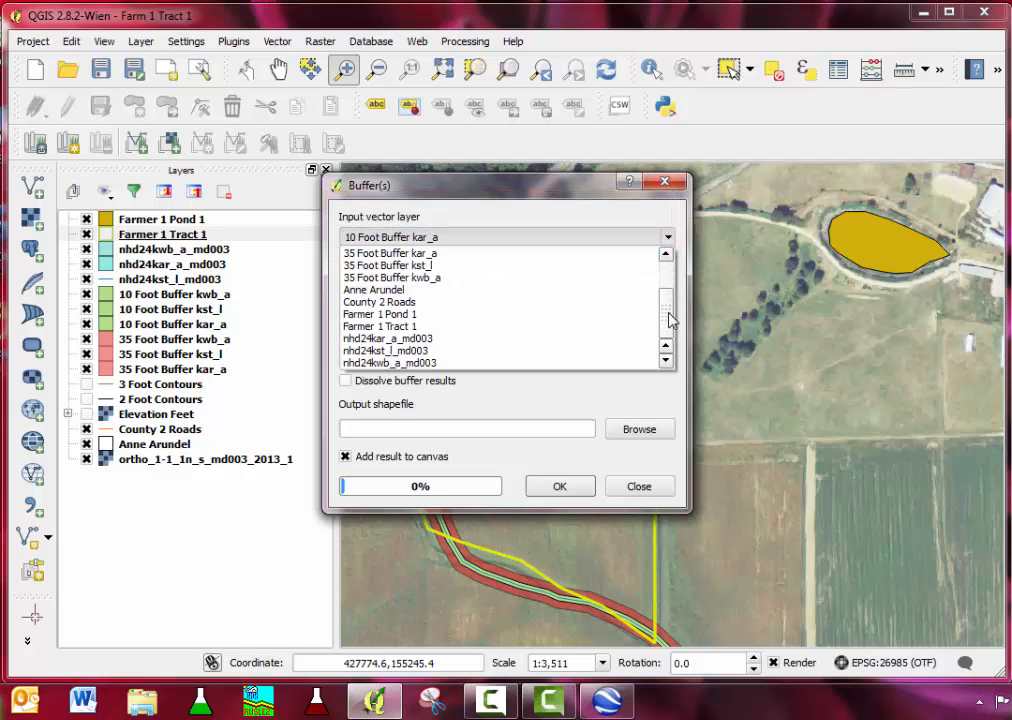
left_click(558, 315)
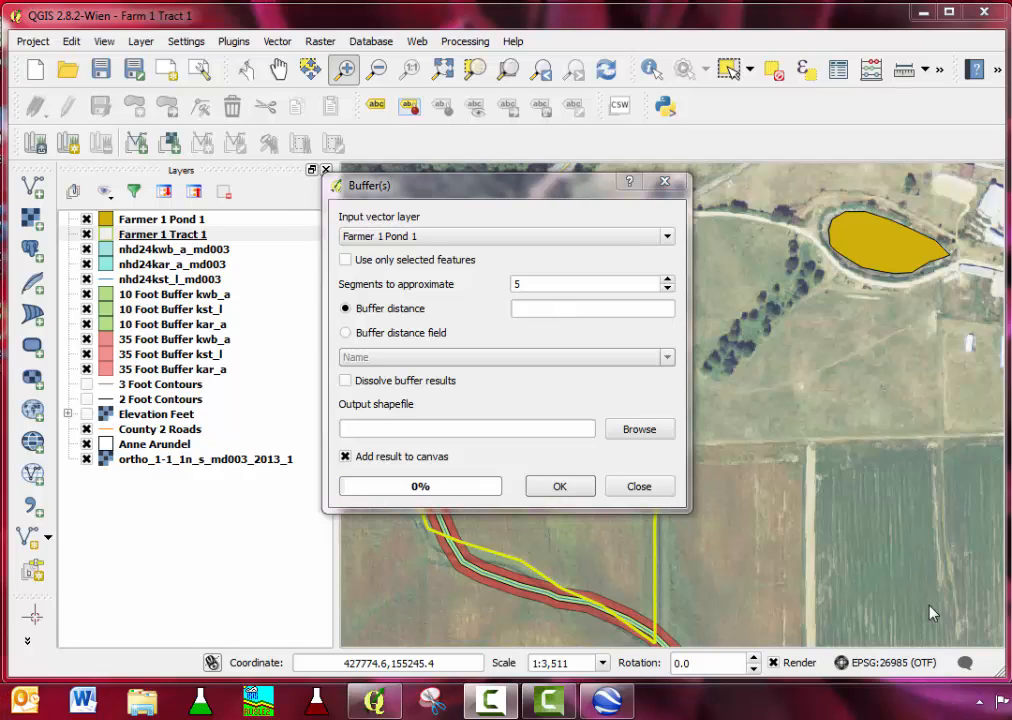
left_click(623, 308)
type("10.5")
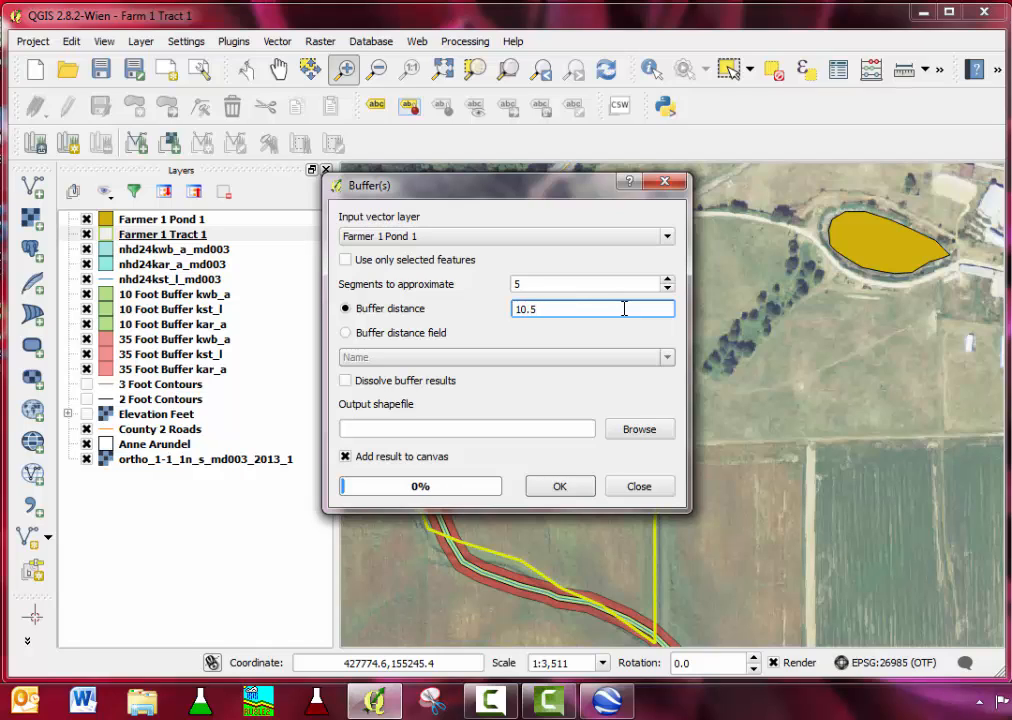
- Set the output shapefile to "Pond 1 35 Foot Buffer" in the Projects folder and generate the buffer
left_click(637, 431)
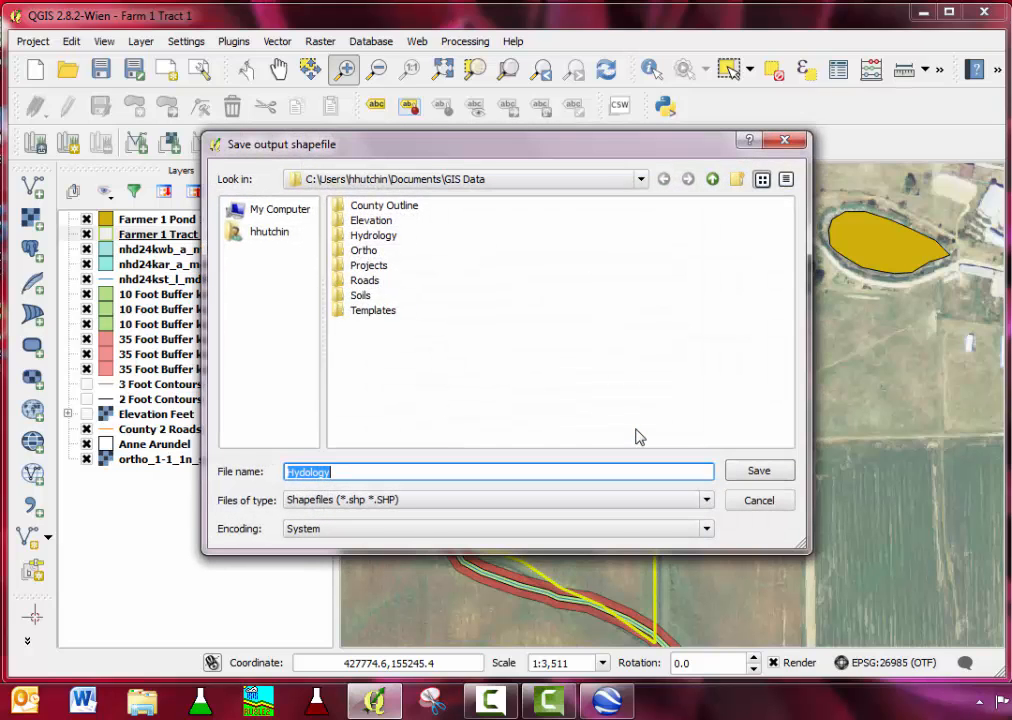
double_click(369, 267)
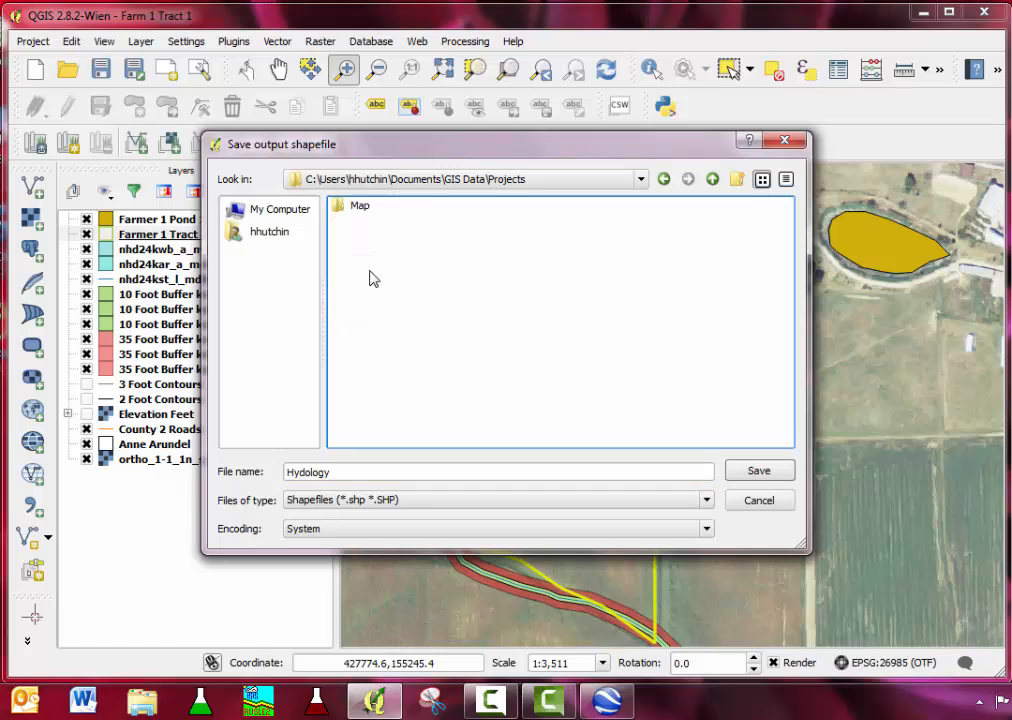
double_click(359, 472)
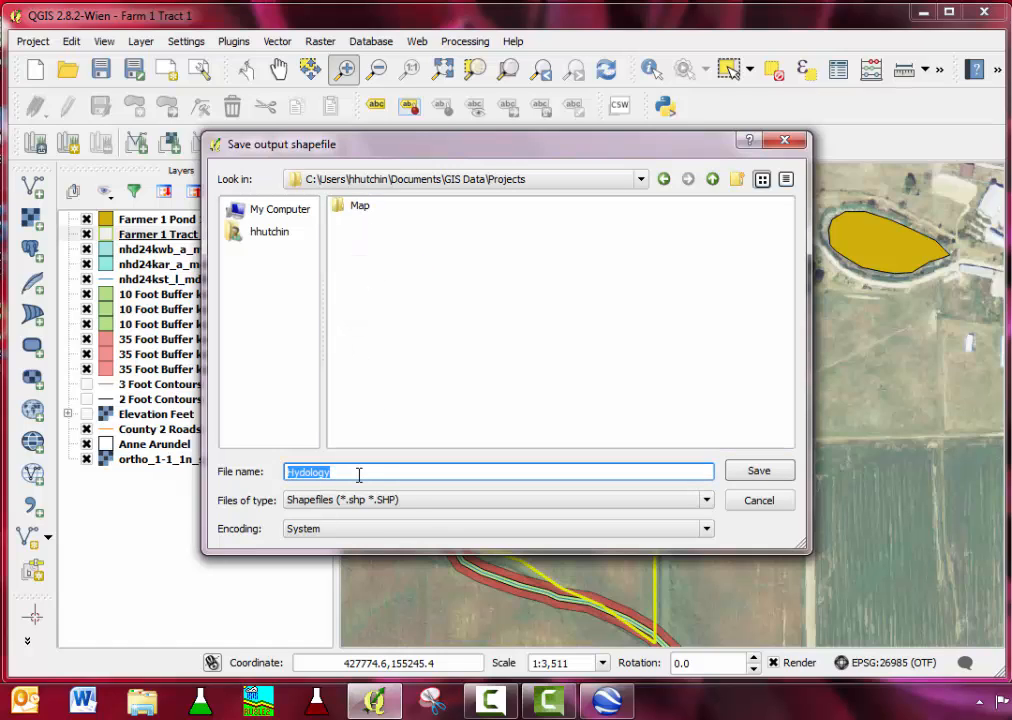
type("Pond 1 35 Foot Buffer")
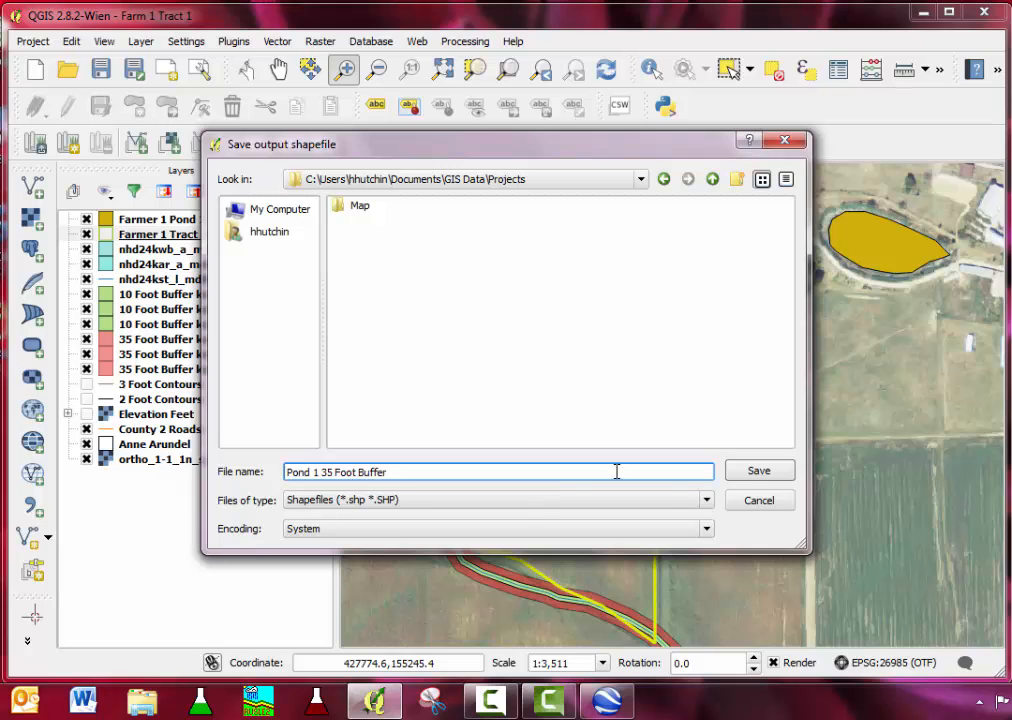
left_click(758, 471)
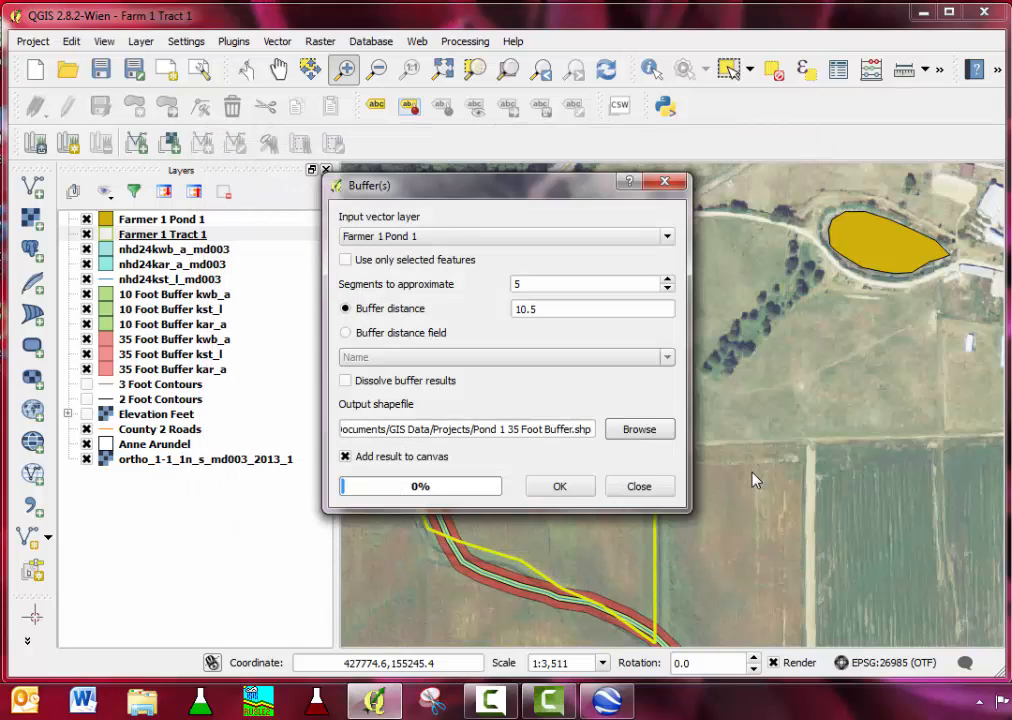
left_click(563, 487)
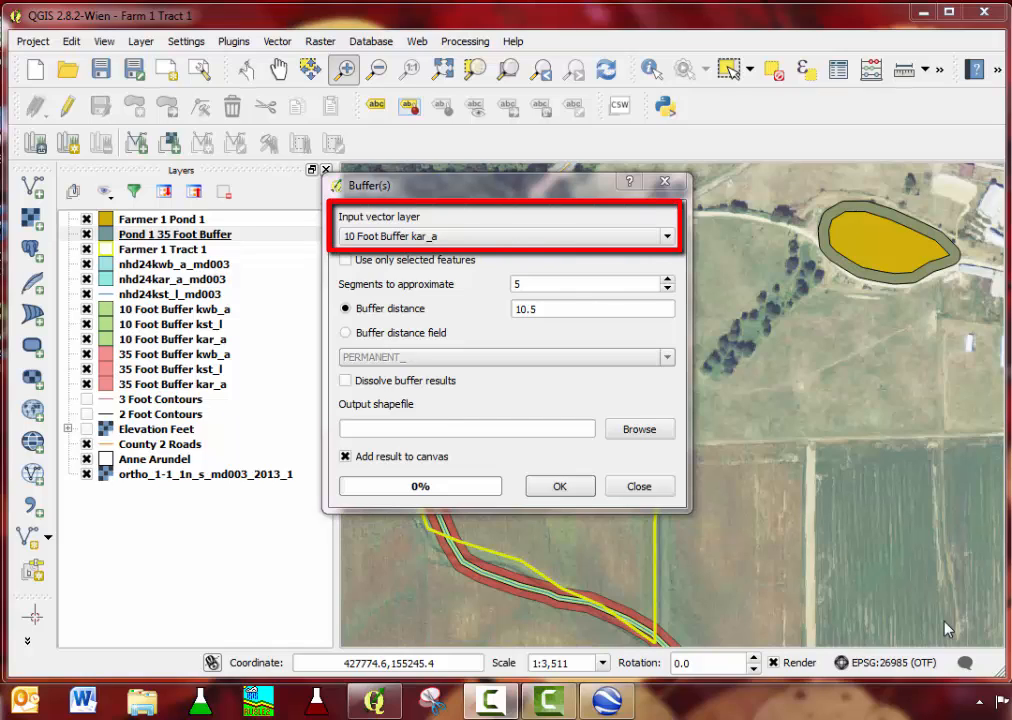
- Set up another buffer of the Farmer 1 Pond 1 layer with a buffer distance of 3
left_click(668, 237)
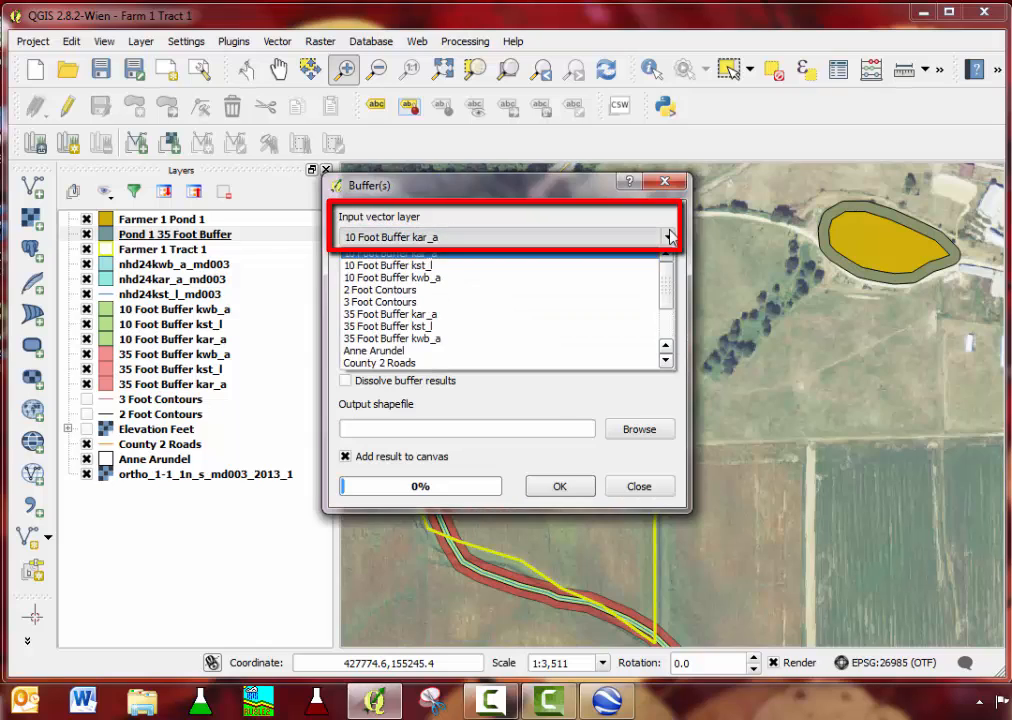
left_click_drag(666, 277, 669, 323)
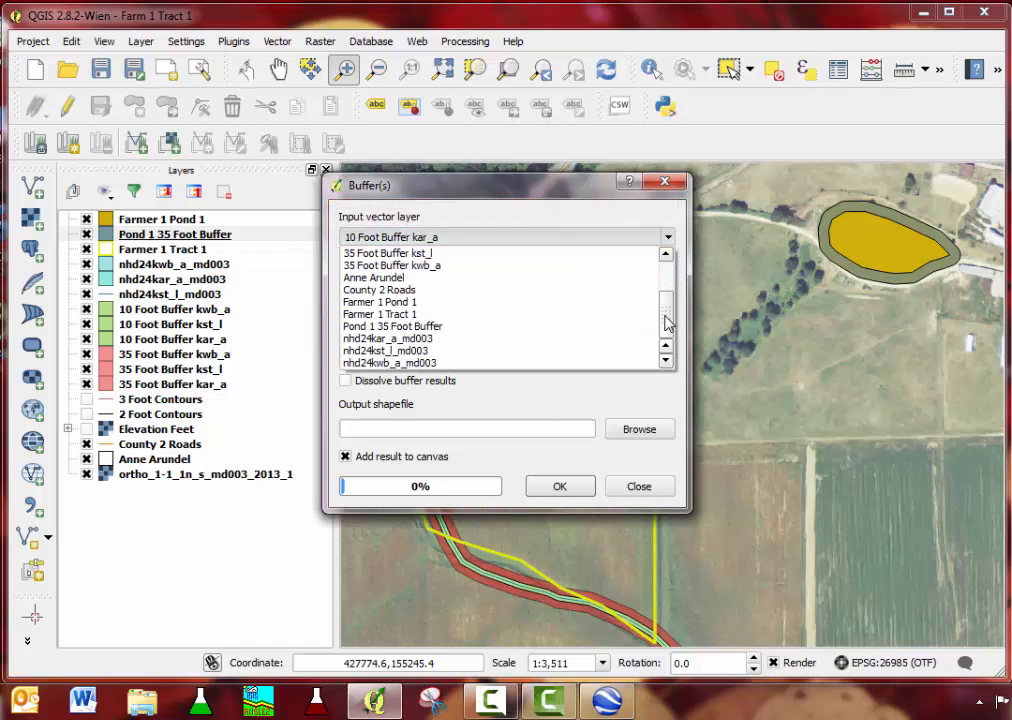
left_click(517, 302)
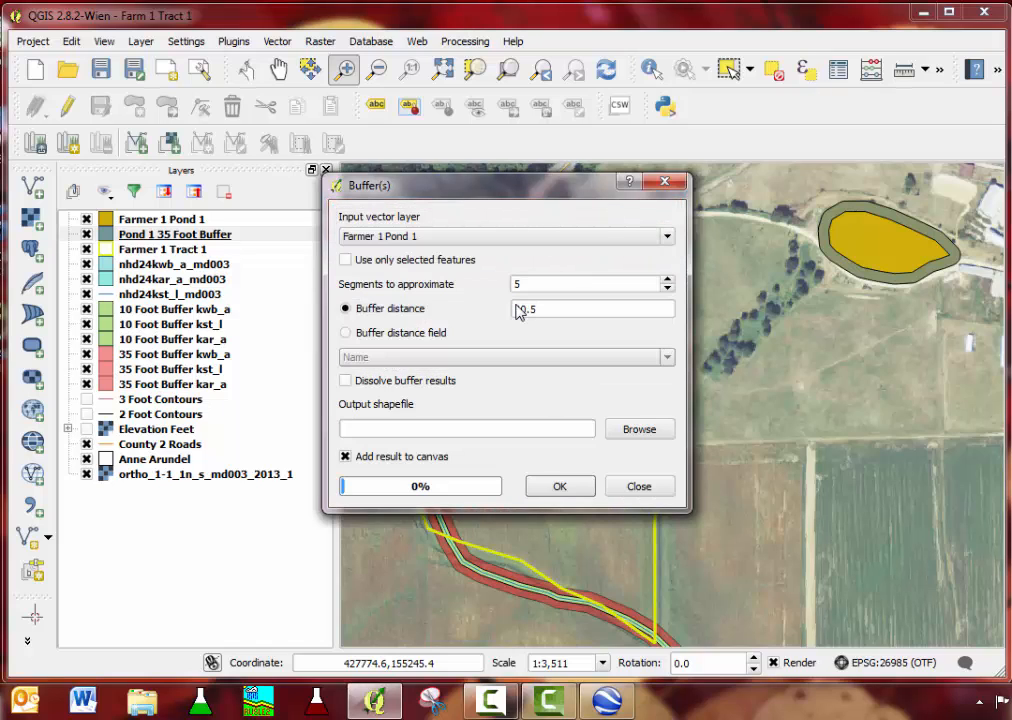
double_click(546, 311)
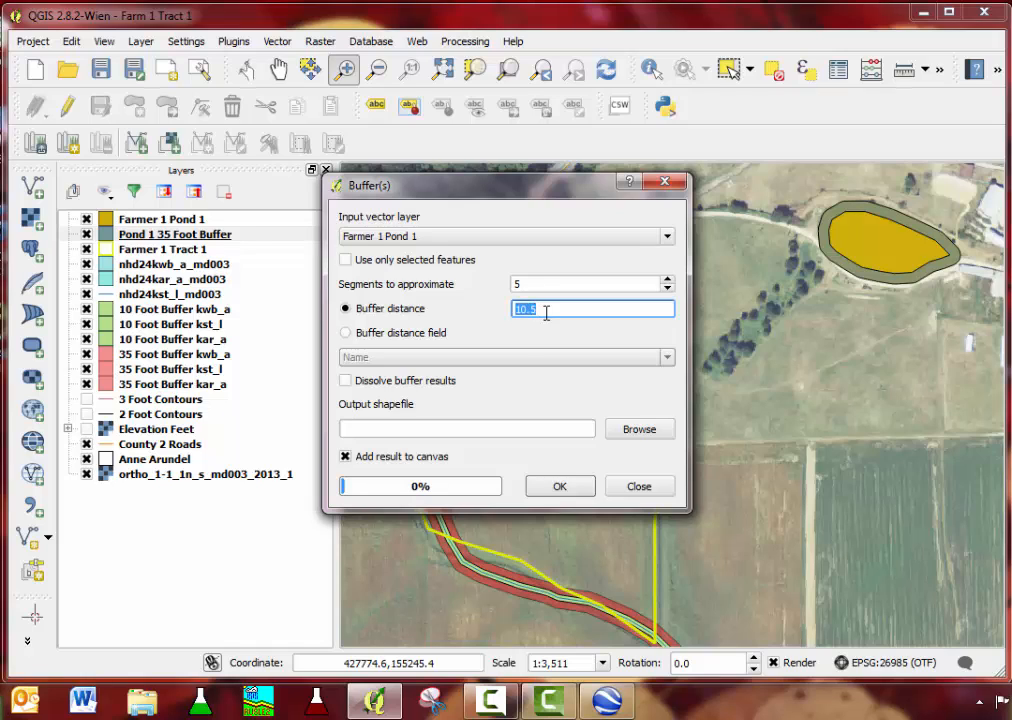
type("3")
- Generate the buffer as shapefile "Pond 1 10 Foot Buffer" in the Projects folder and close the Buffer dialog
left_click(639, 430)
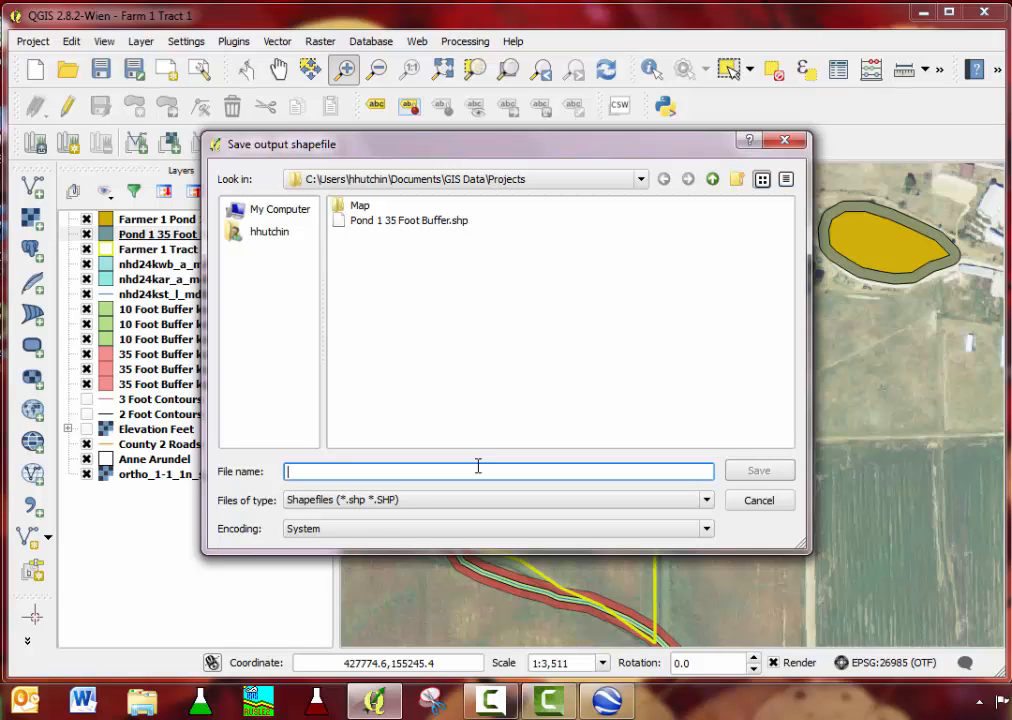
type("Pond 1 10 Foot Buffer")
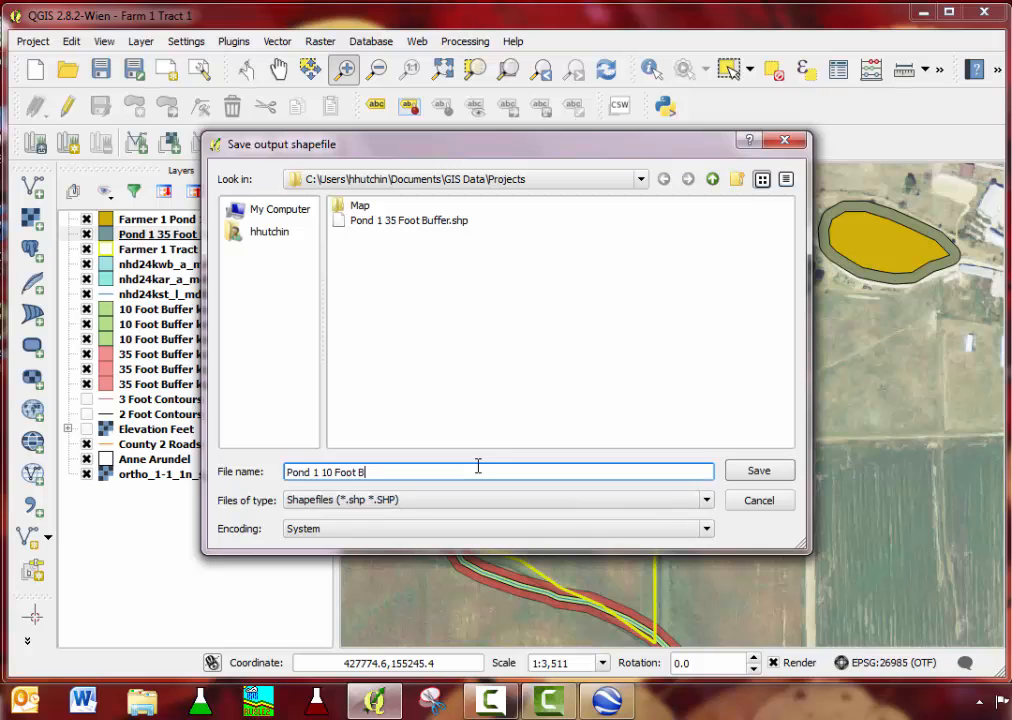
left_click(759, 471)
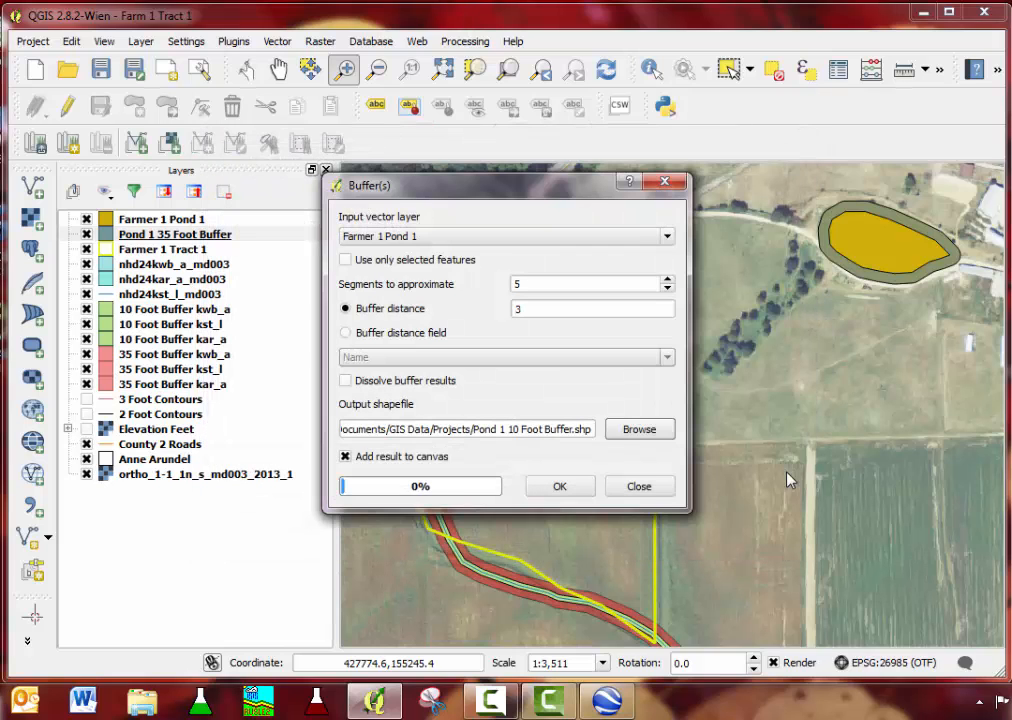
left_click(560, 488)
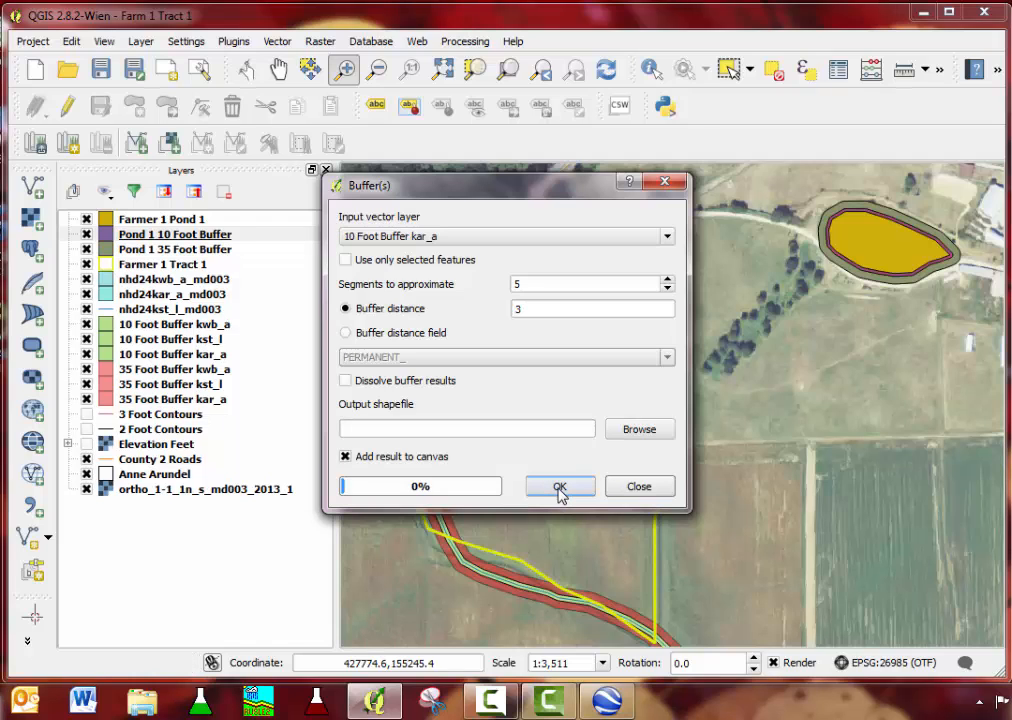
left_click(638, 487)
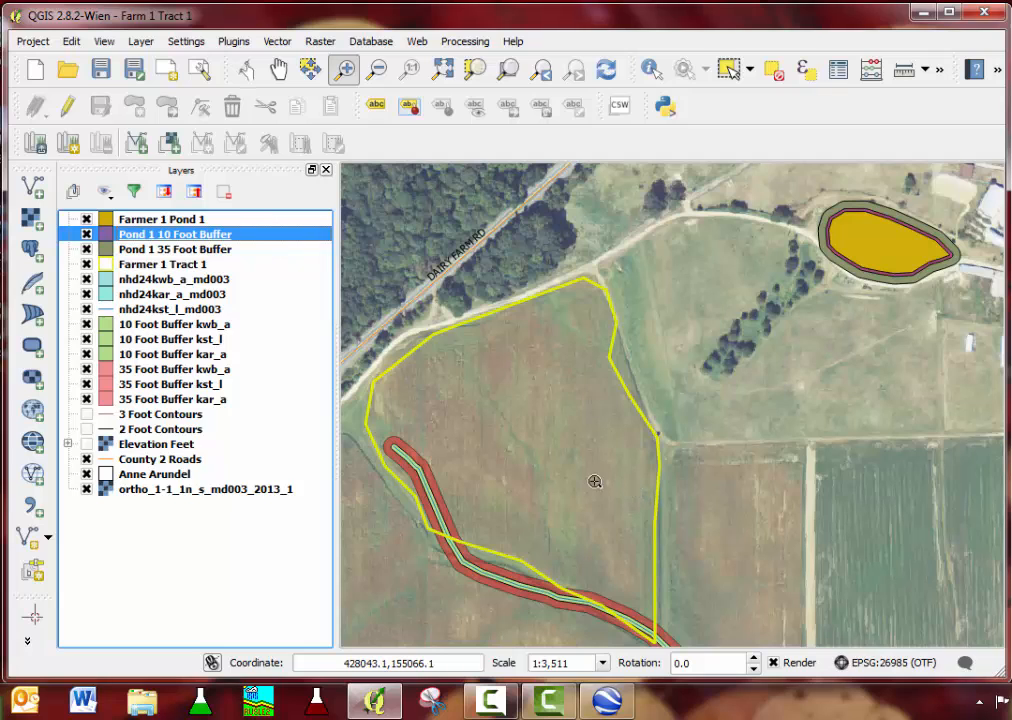
- Change the simple fill color of the Farmer 1 Pond 1 layer to blue
right_click(149, 221)
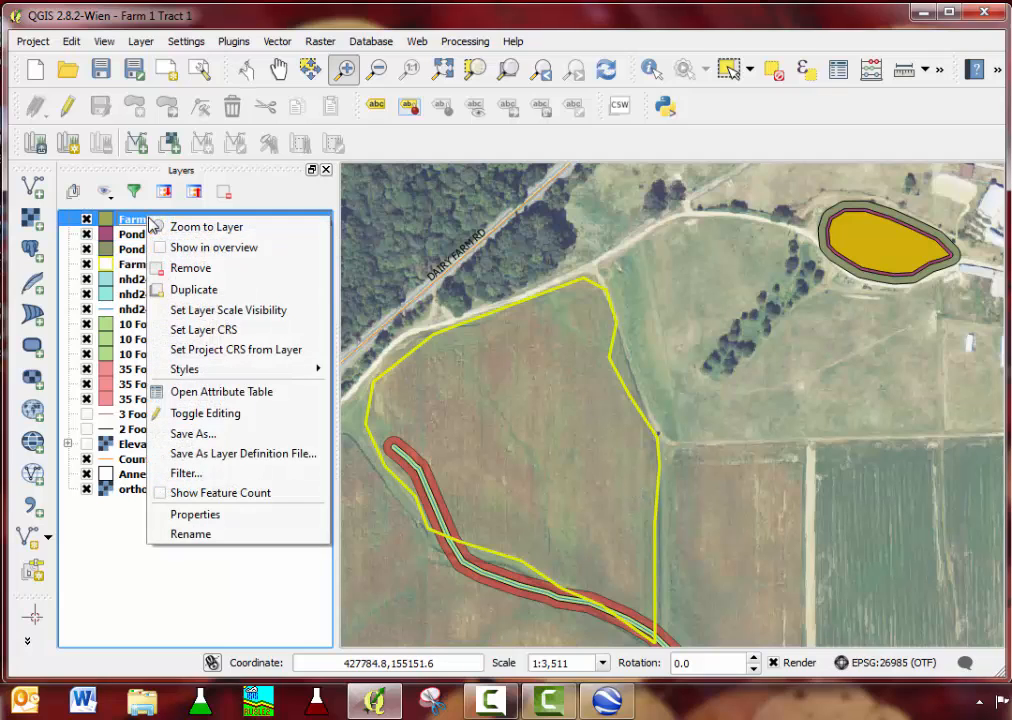
left_click(288, 516)
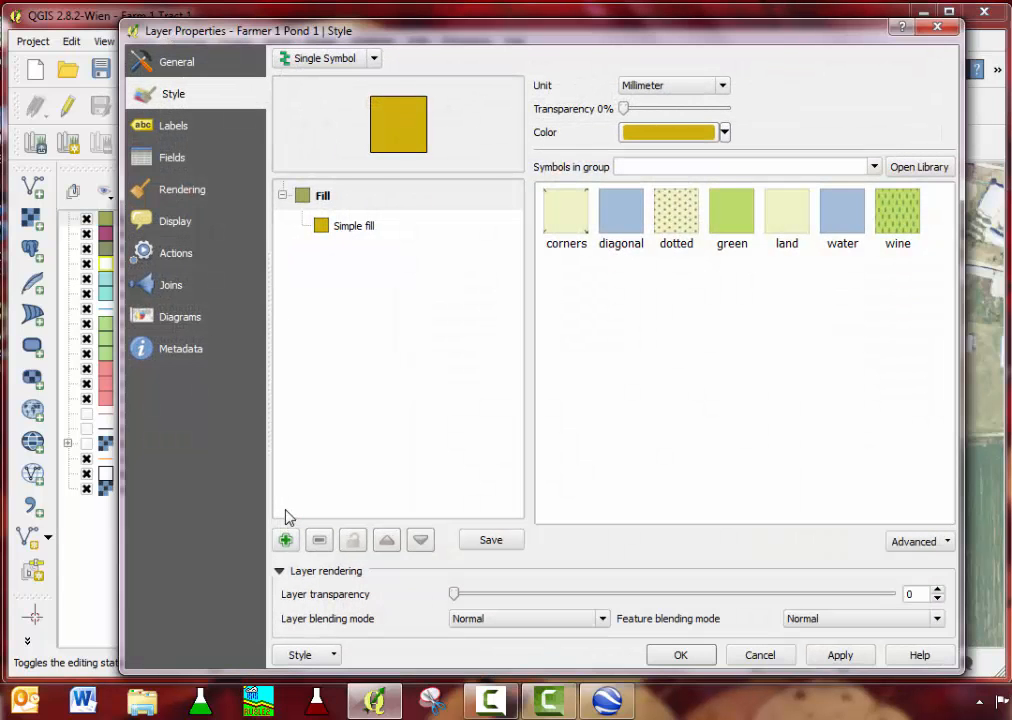
left_click(364, 227)
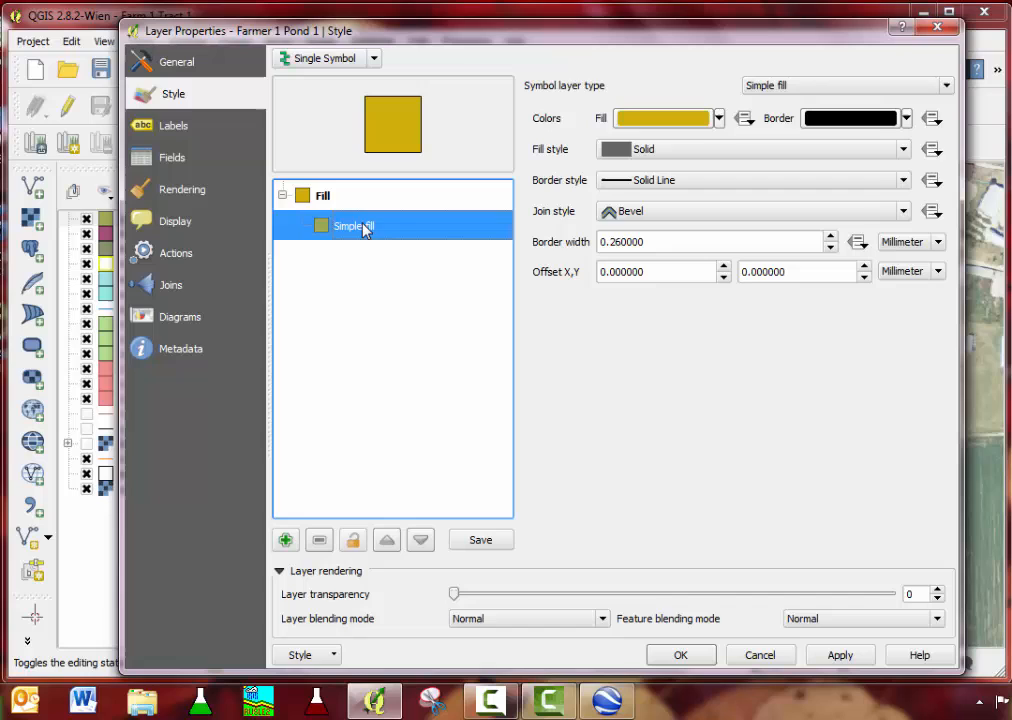
left_click(719, 119)
left_click(778, 180)
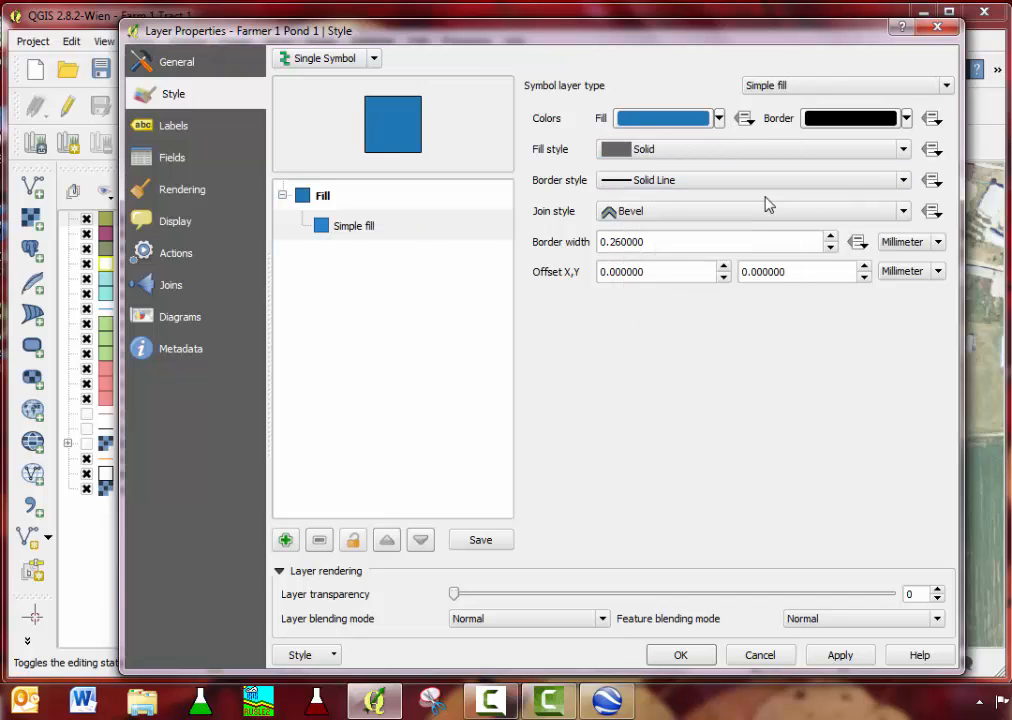
left_click(679, 655)
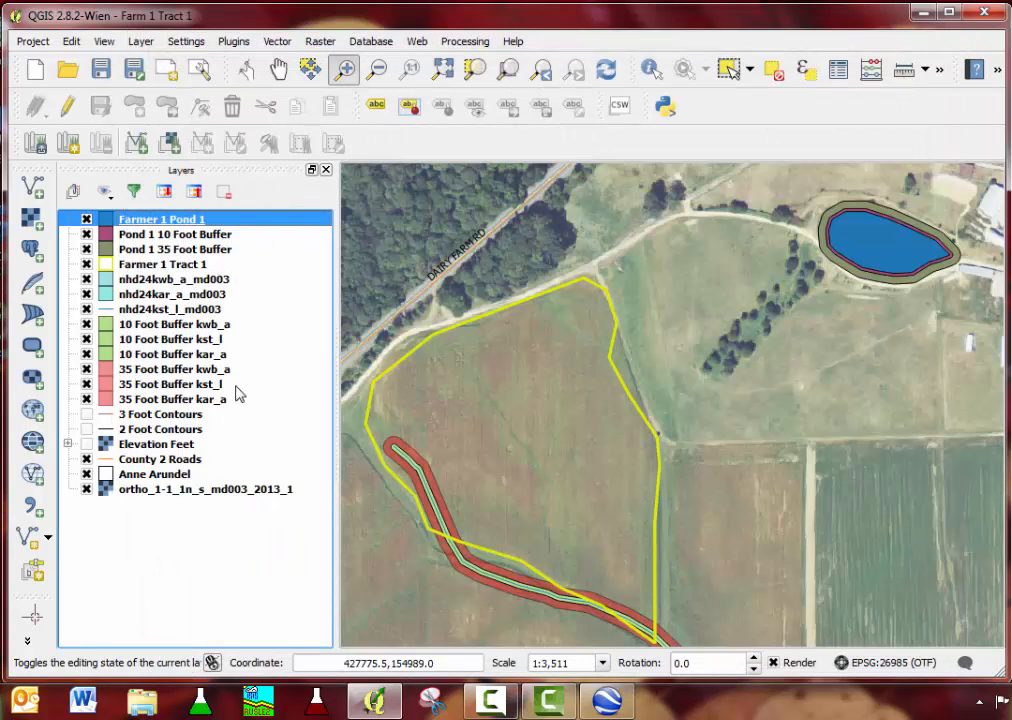
- Change the symbol color of the Pond 1 10 Foot Buffer layer to the standard dark green
left_click(199, 236)
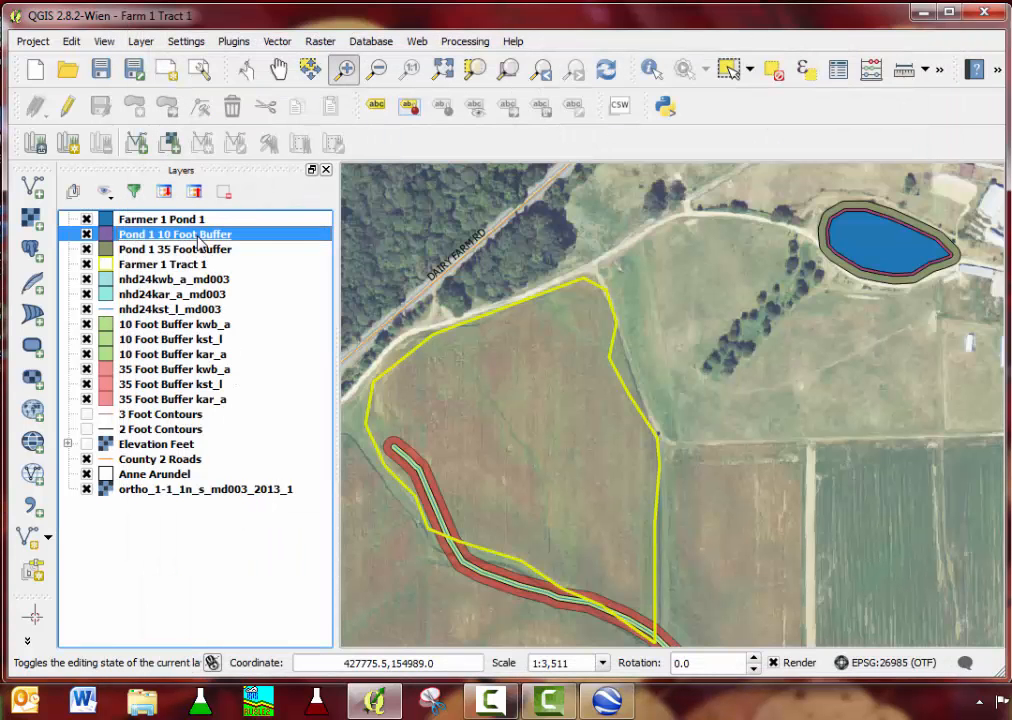
right_click(199, 239)
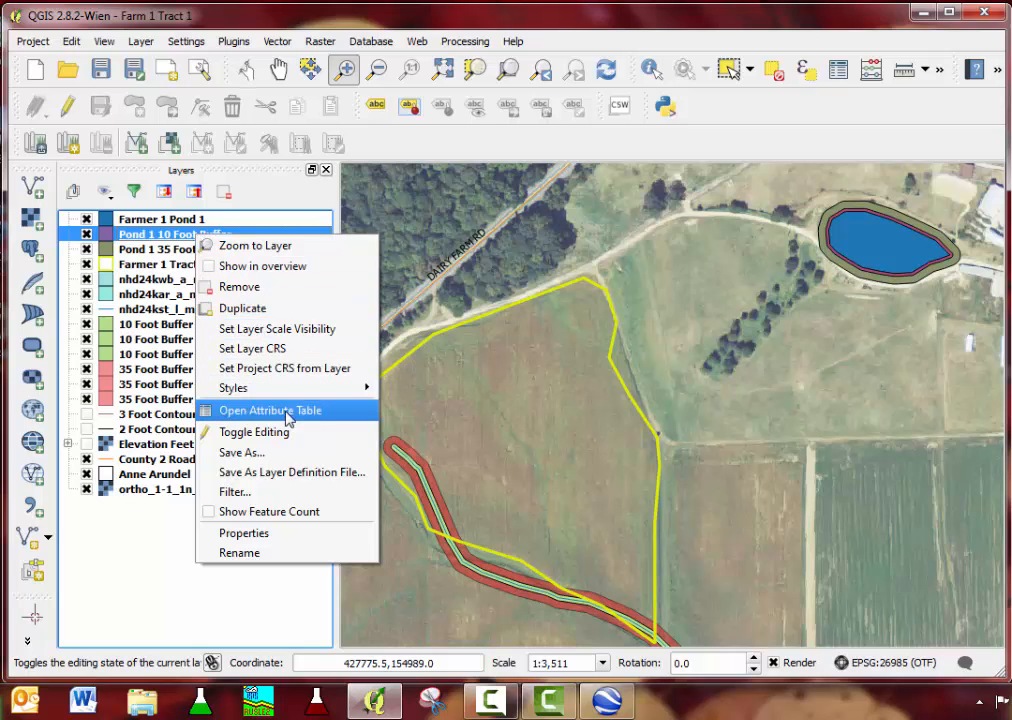
left_click(289, 535)
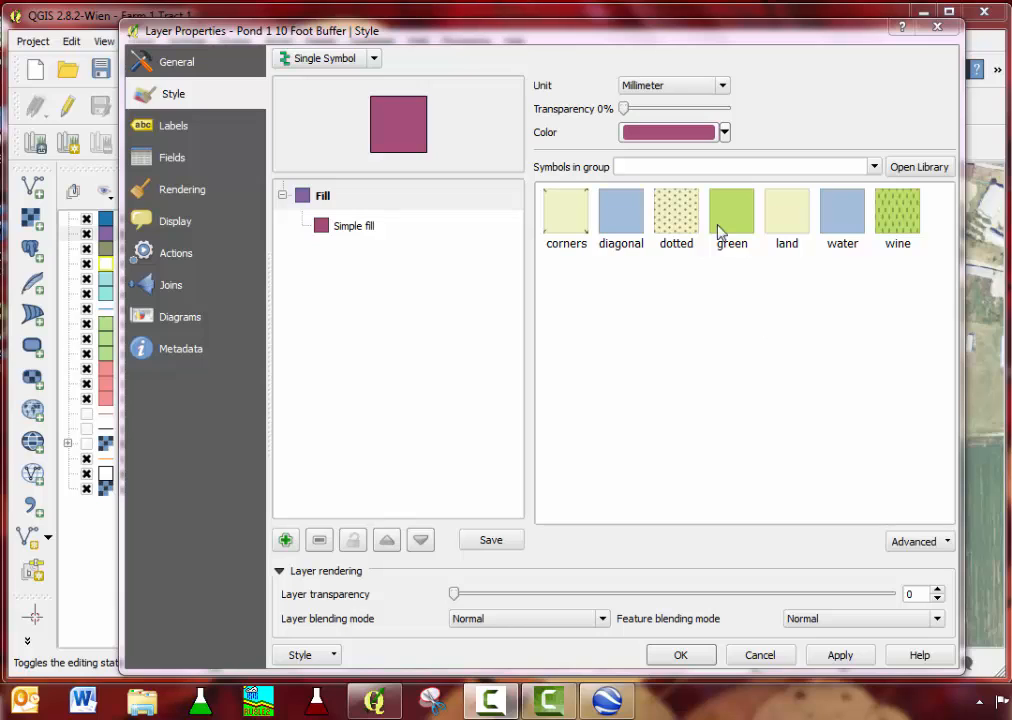
left_click(725, 132)
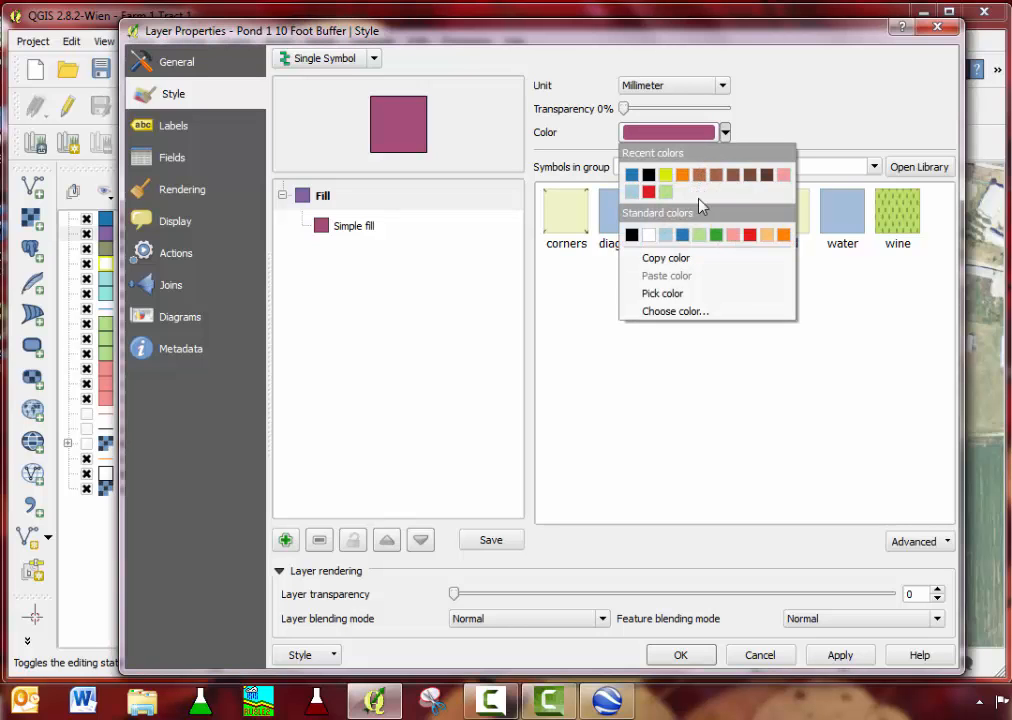
left_click(716, 236)
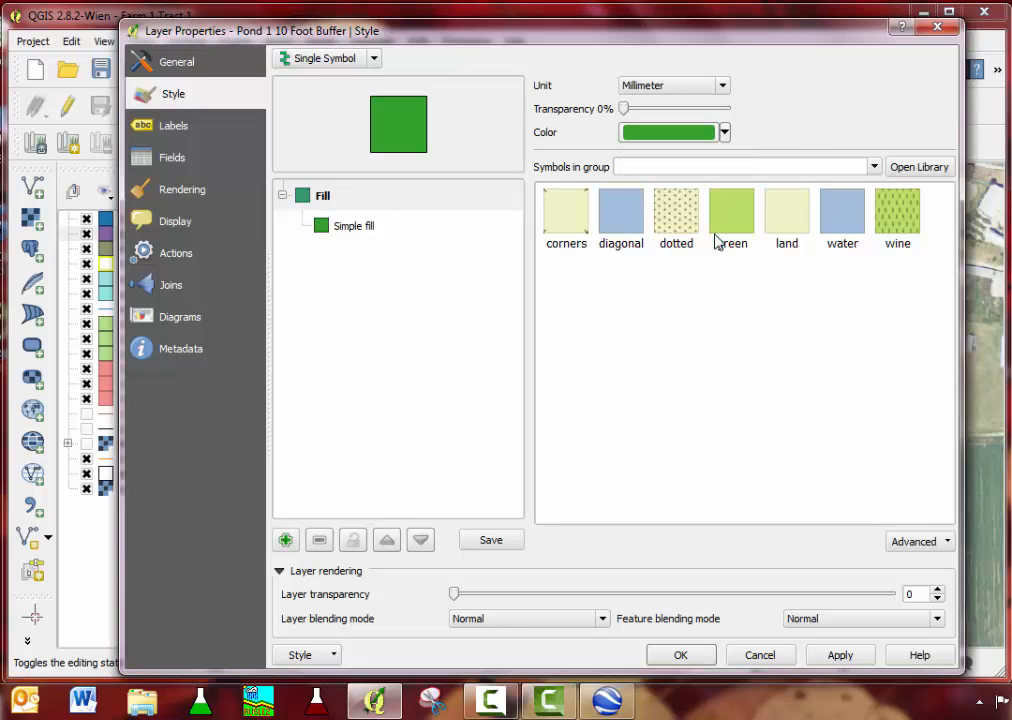
left_click(677, 656)
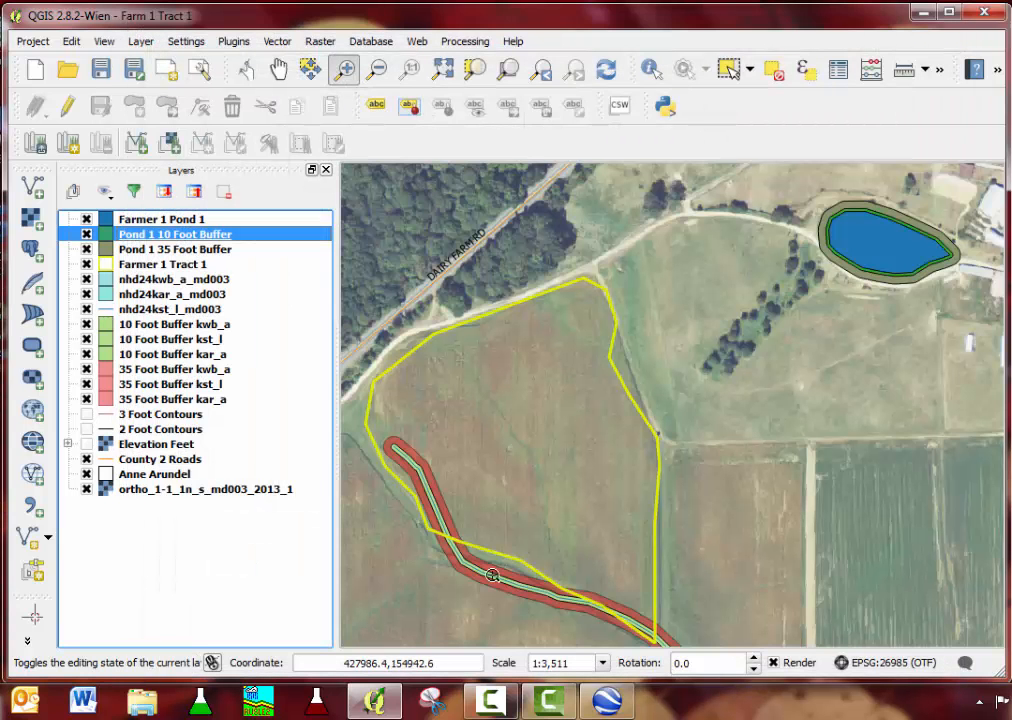
- Set the symbol of the Pond 1 35 Foot Buffer layer to the standard red with 50% transparency
left_click(190, 250)
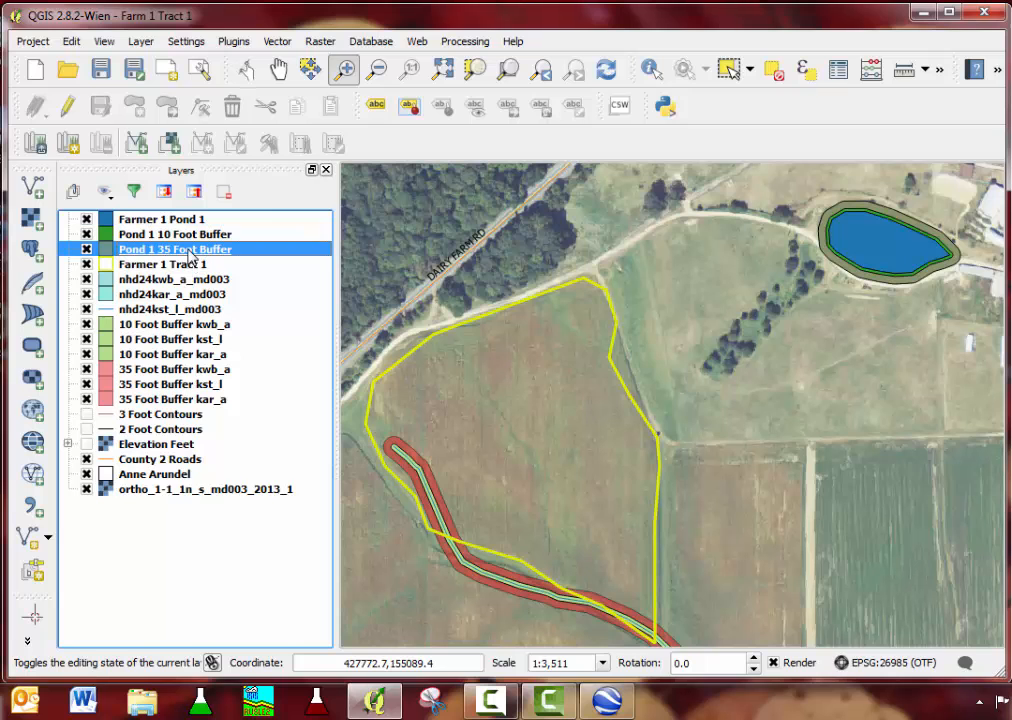
right_click(190, 253)
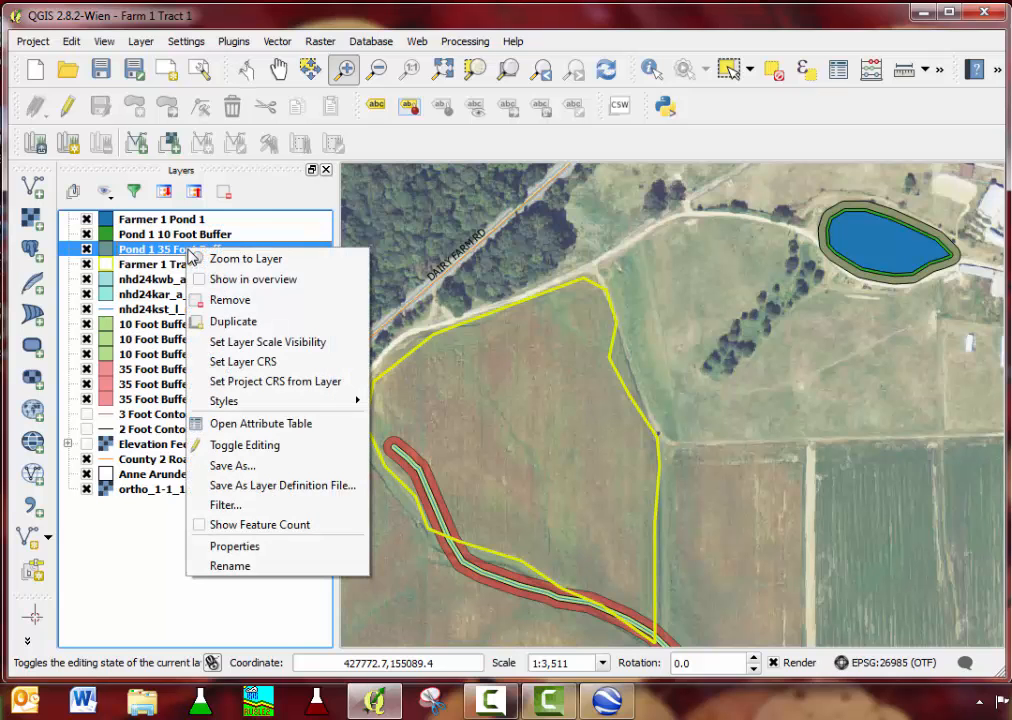
left_click(278, 547)
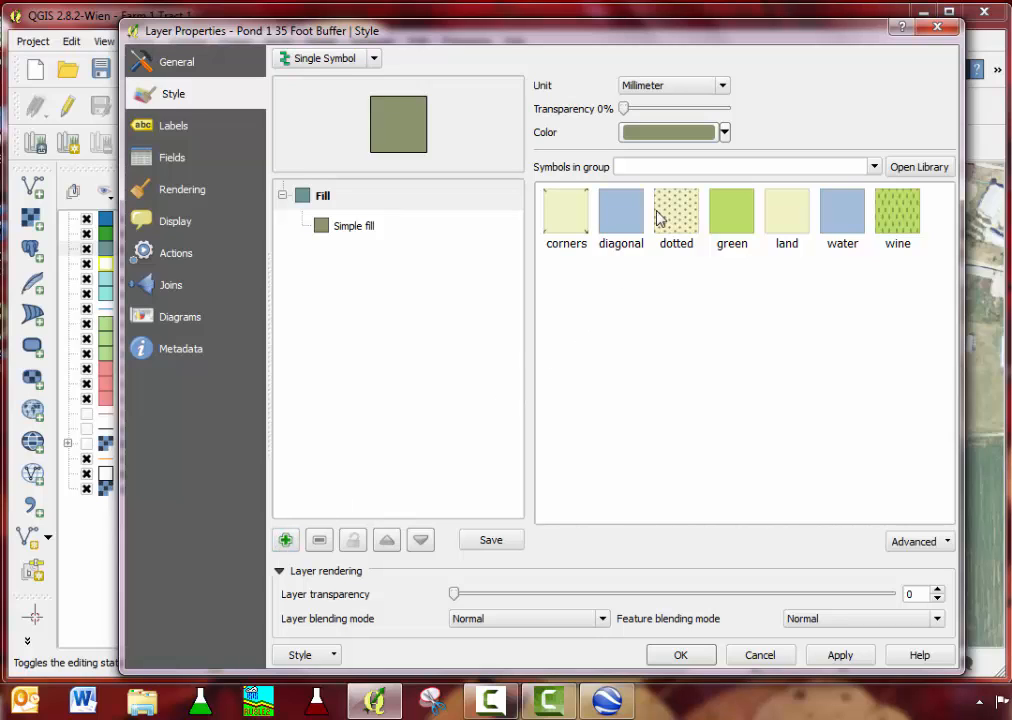
left_click(726, 134)
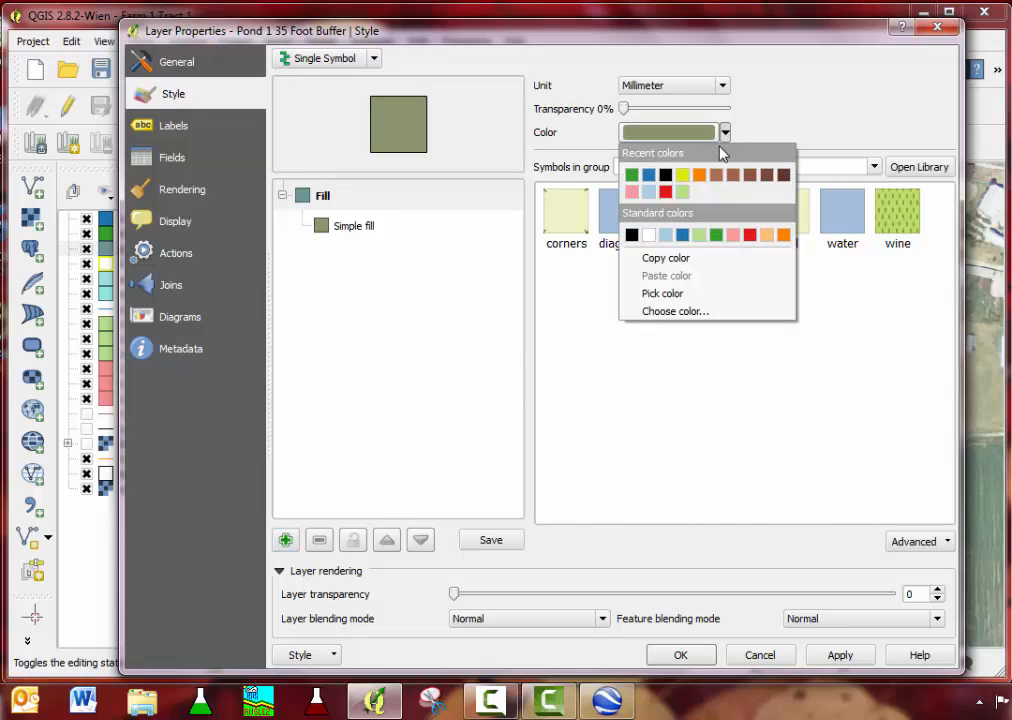
left_click(750, 234)
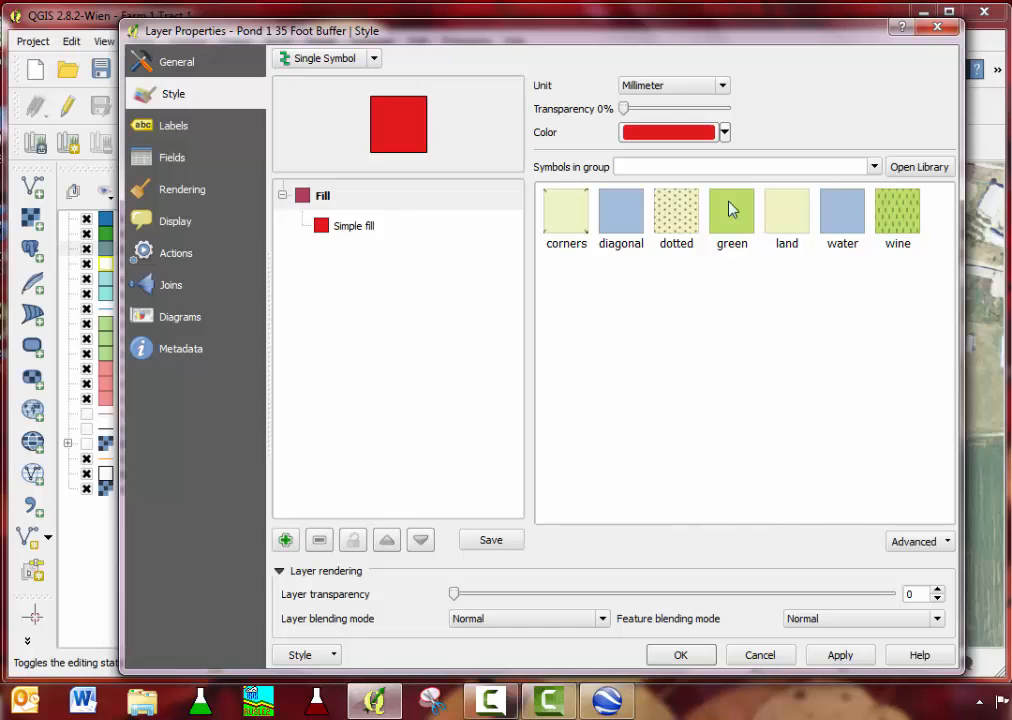
left_click_drag(626, 108, 683, 121)
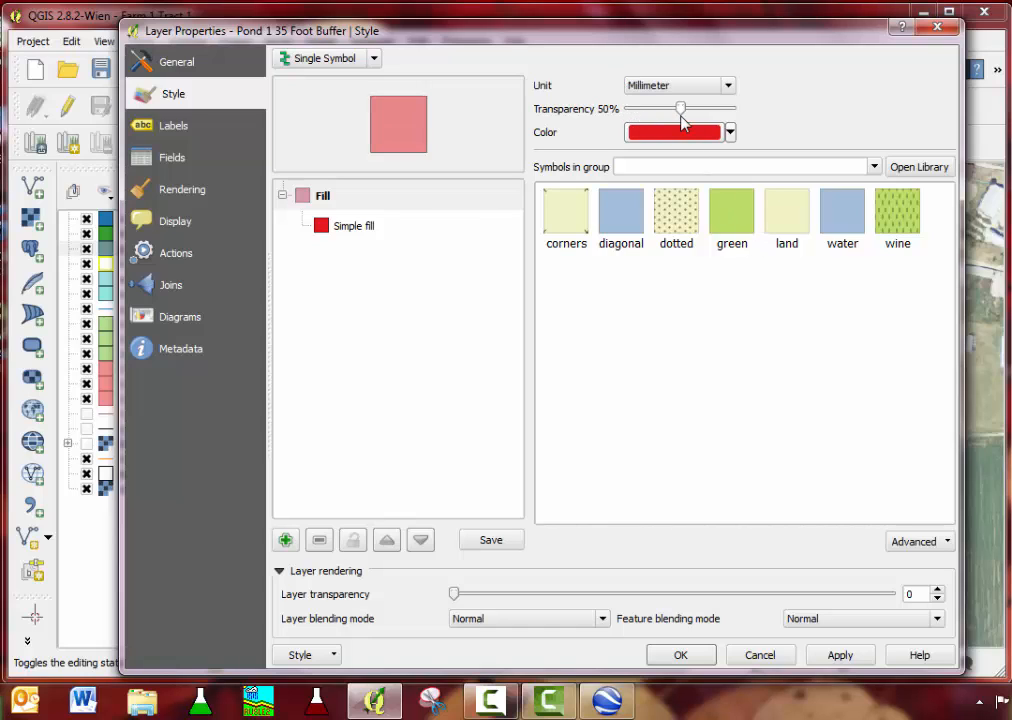
left_click(681, 655)
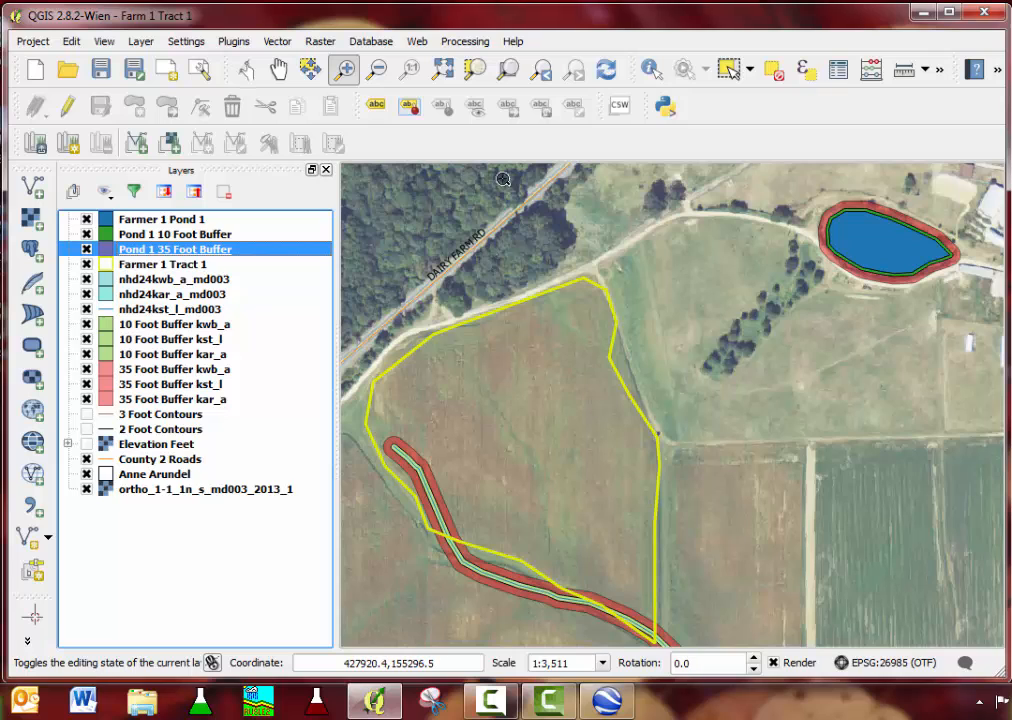
- Measure the width of the green 10-foot buffer in feet, from the pond's upper edge to the buffer's outer edge
left_click(508, 69)
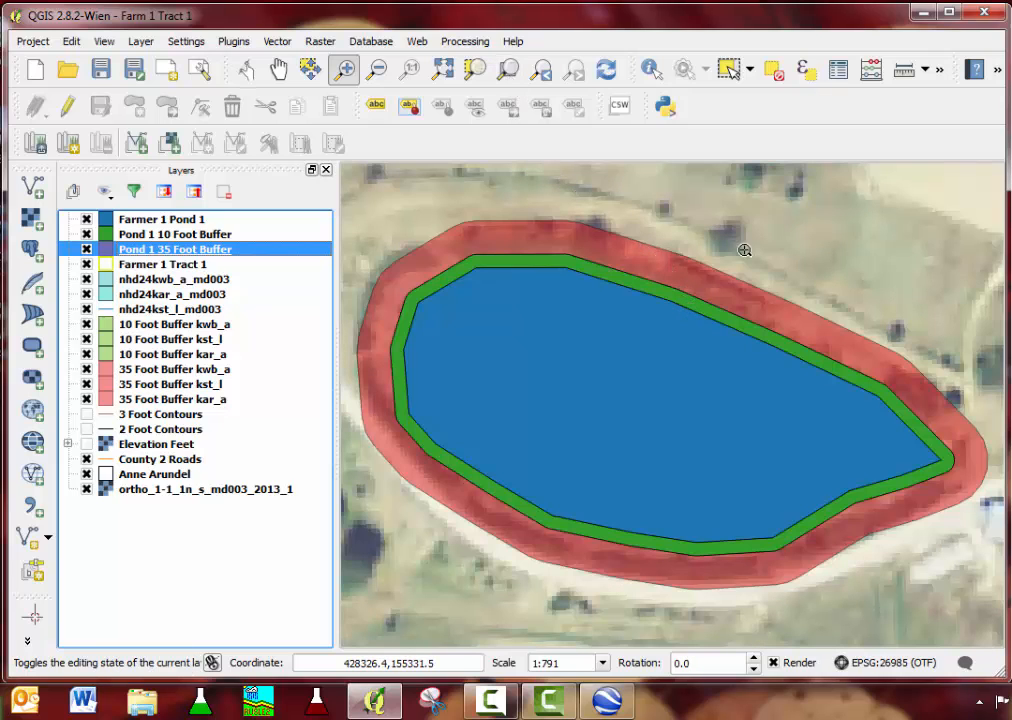
left_click(929, 73)
left_click(932, 98)
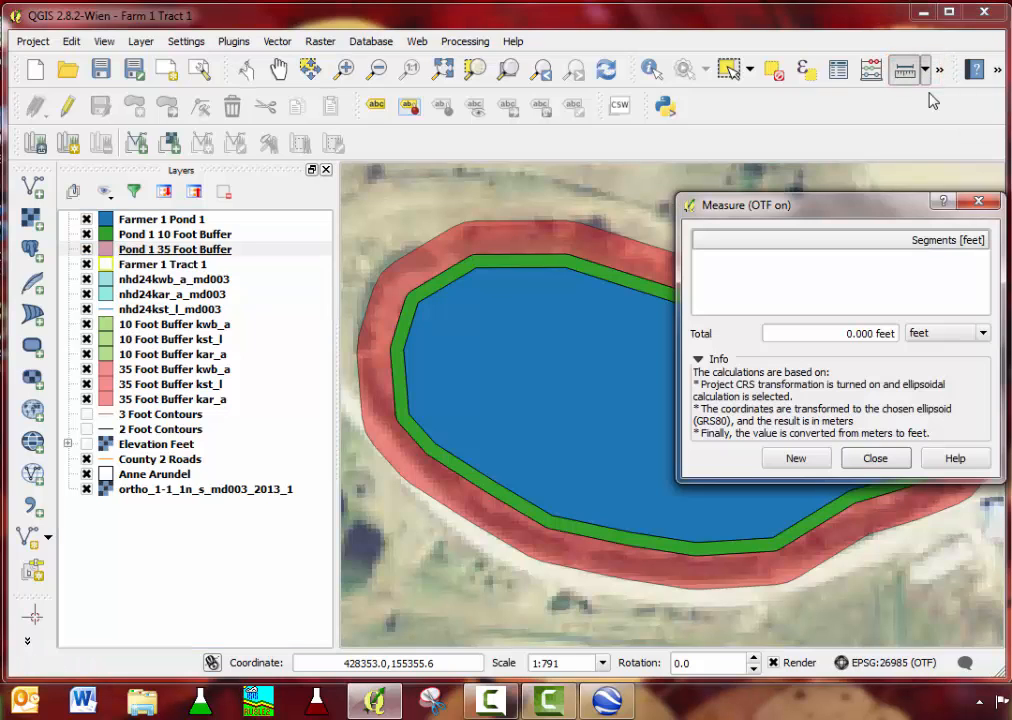
left_click_drag(835, 214, 181, 226)
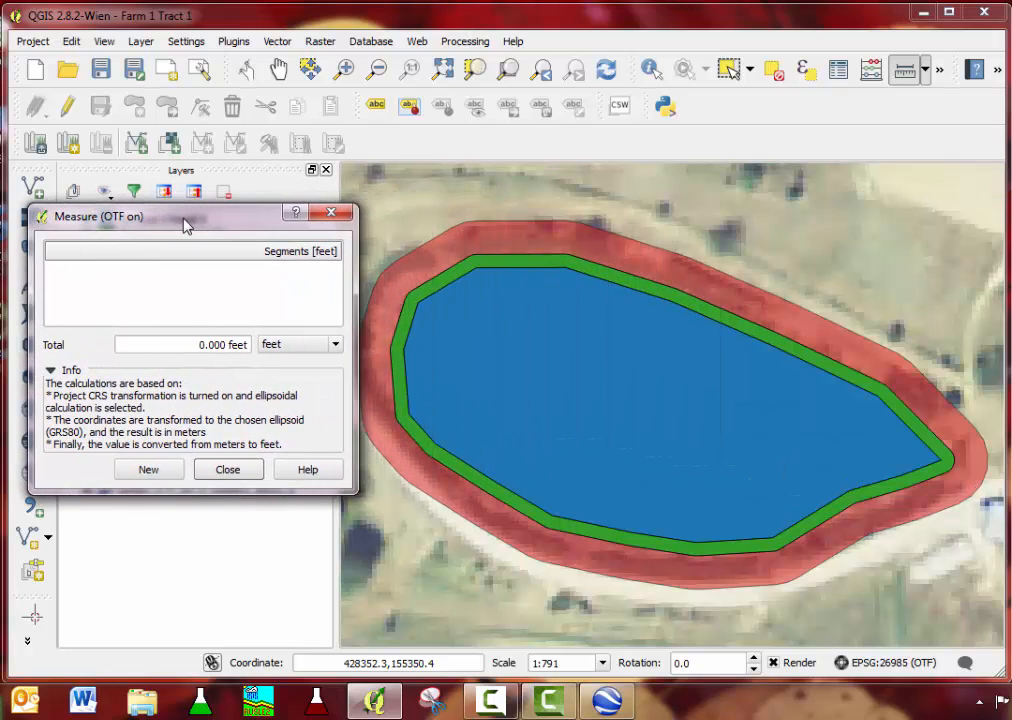
left_click(636, 290)
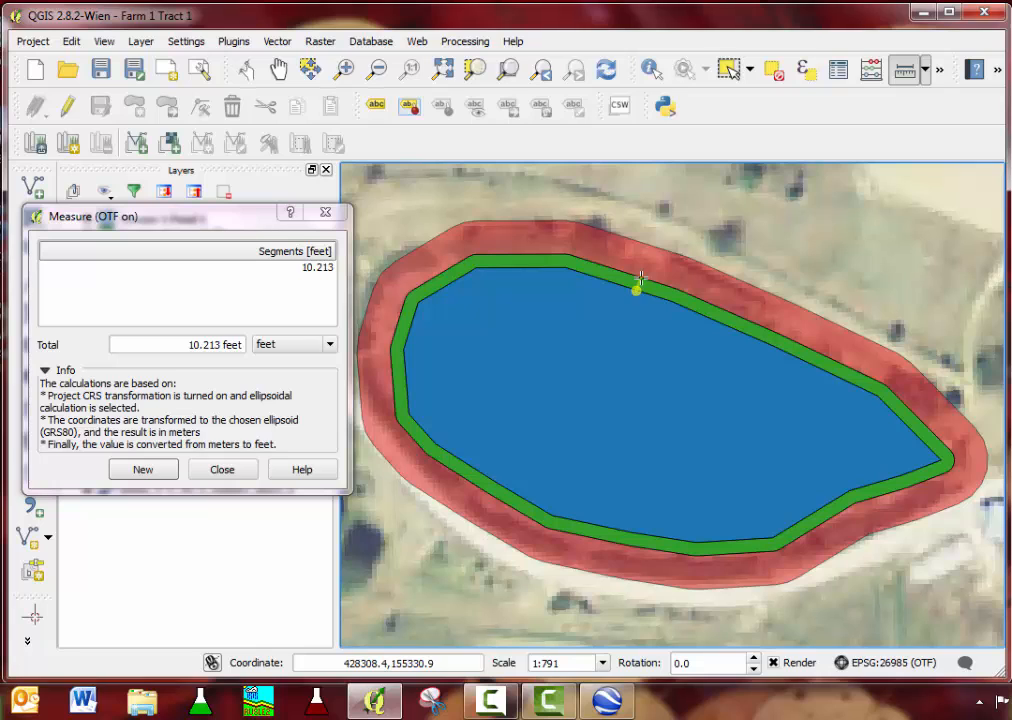
- Take a new measurement from the pond's upper edge to the outer edge of the red 35-foot buffer, and close the measurement window
left_click(145, 469)
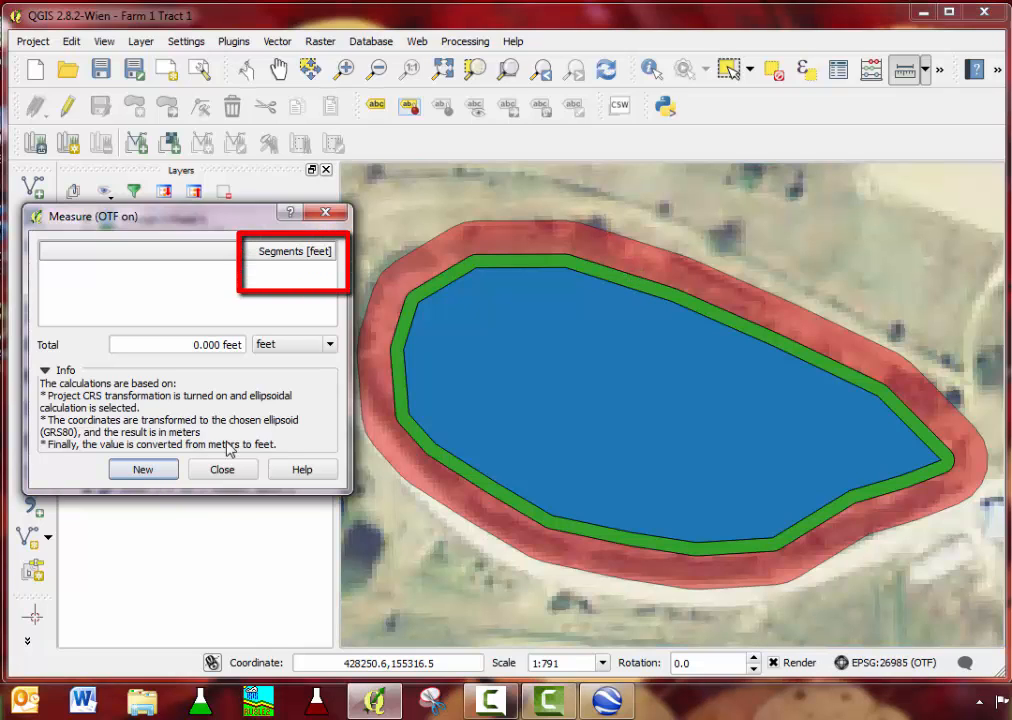
left_click(616, 284)
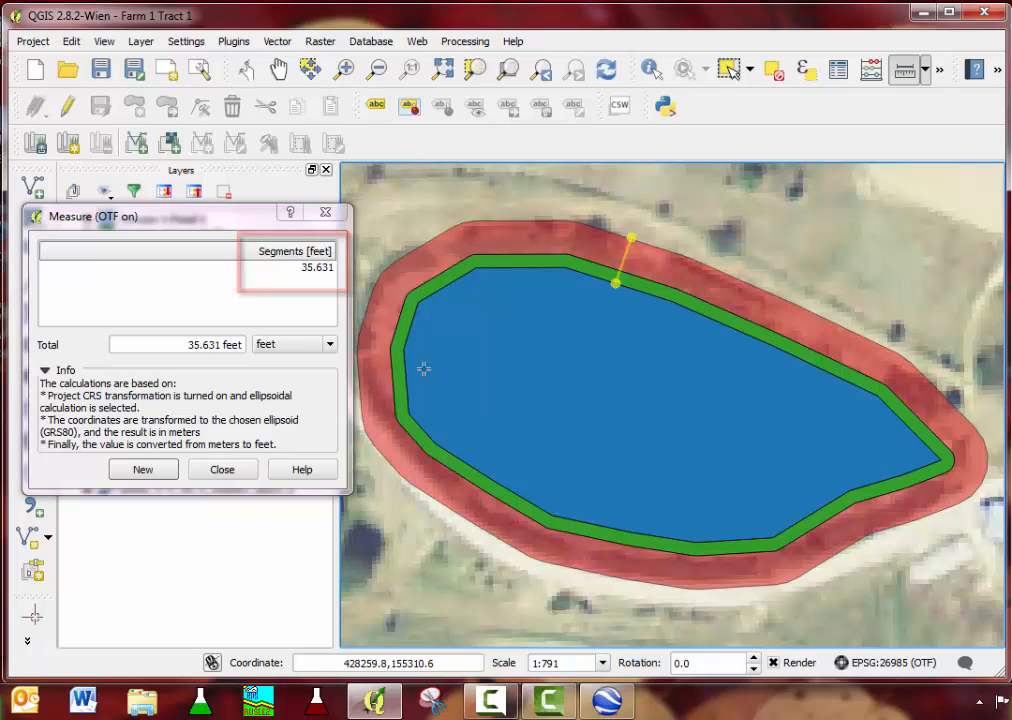
left_click(224, 472)
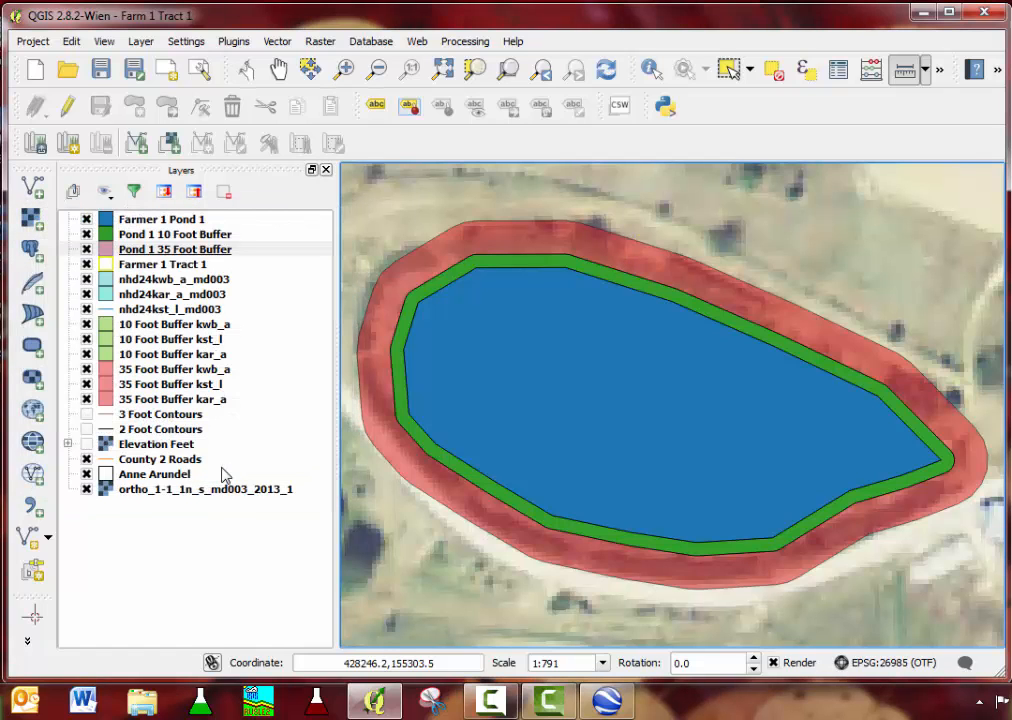